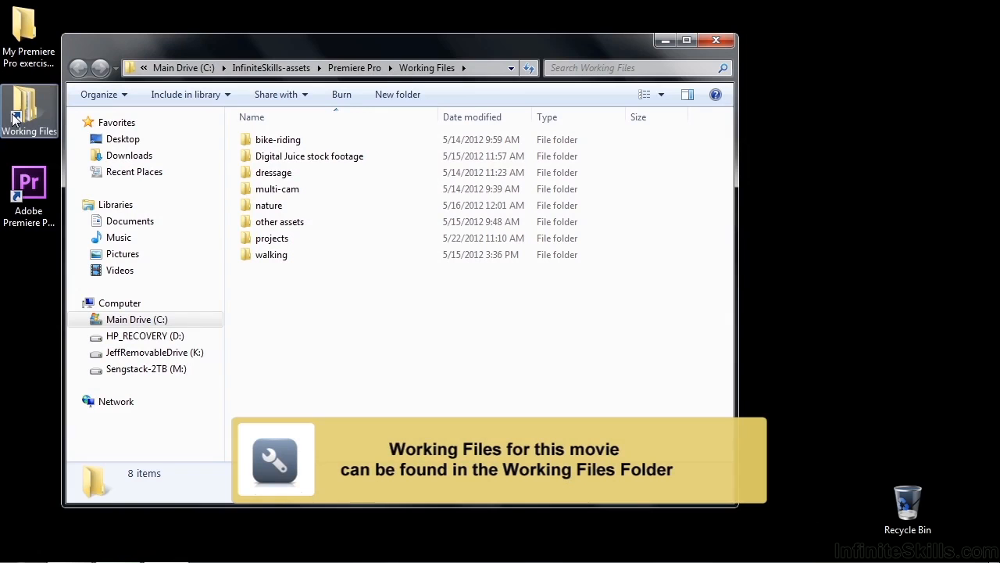
Open 0305-customizing.prproj from the projects folder in Premiere Pro and switch to the Color Correction workspace
double_click(249, 239)
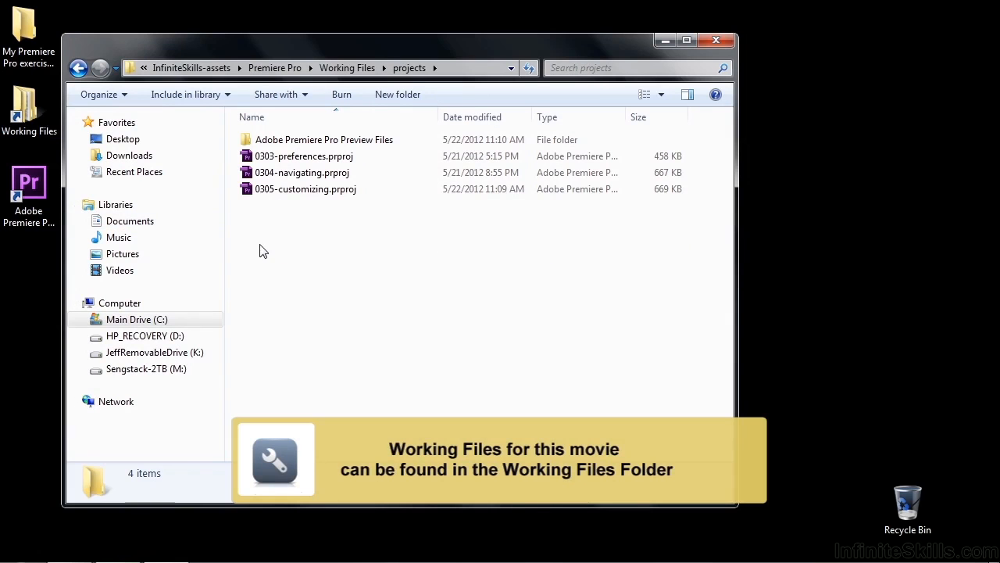
double_click(250, 191)
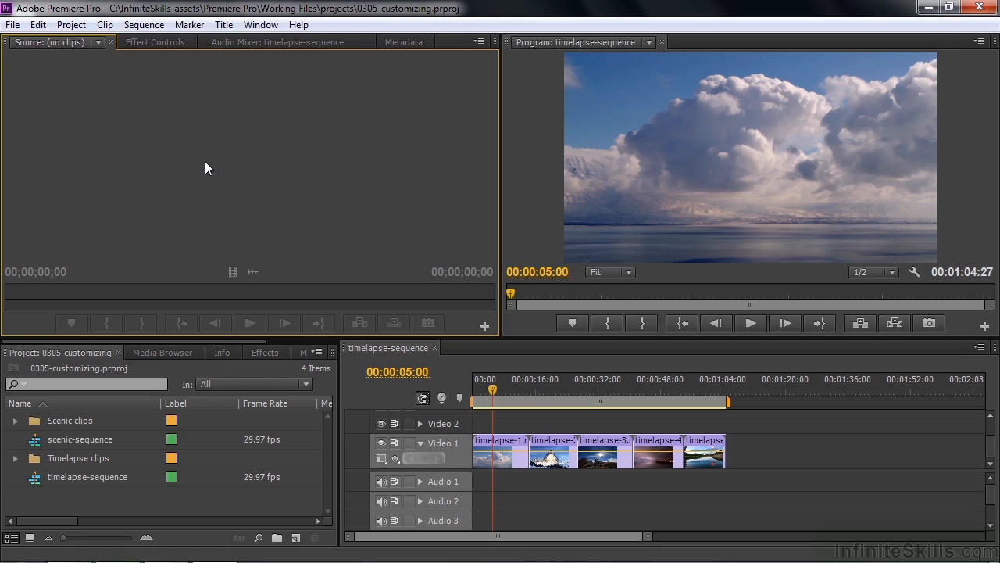
click(260, 25)
mouse_move(336, 36)
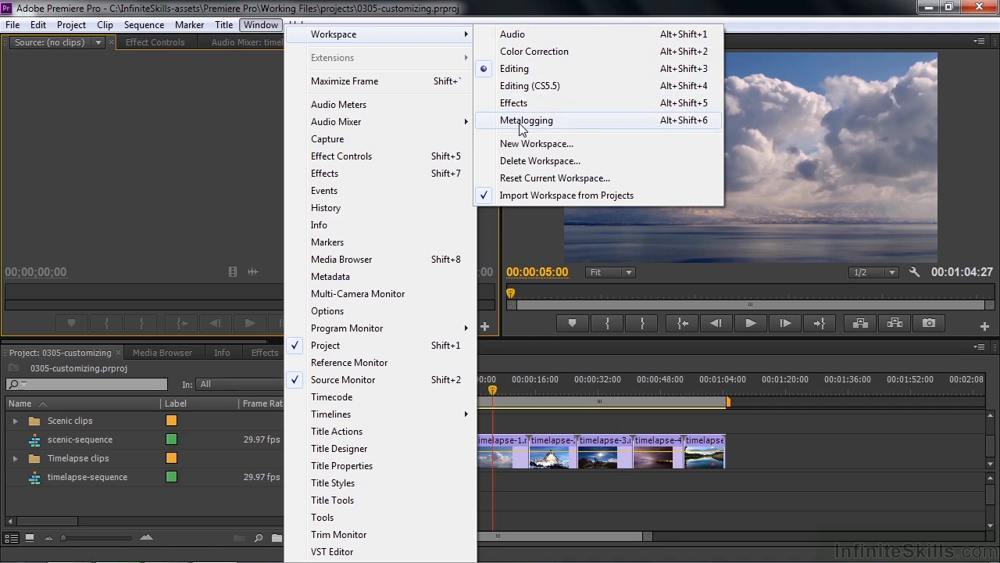
click(512, 53)
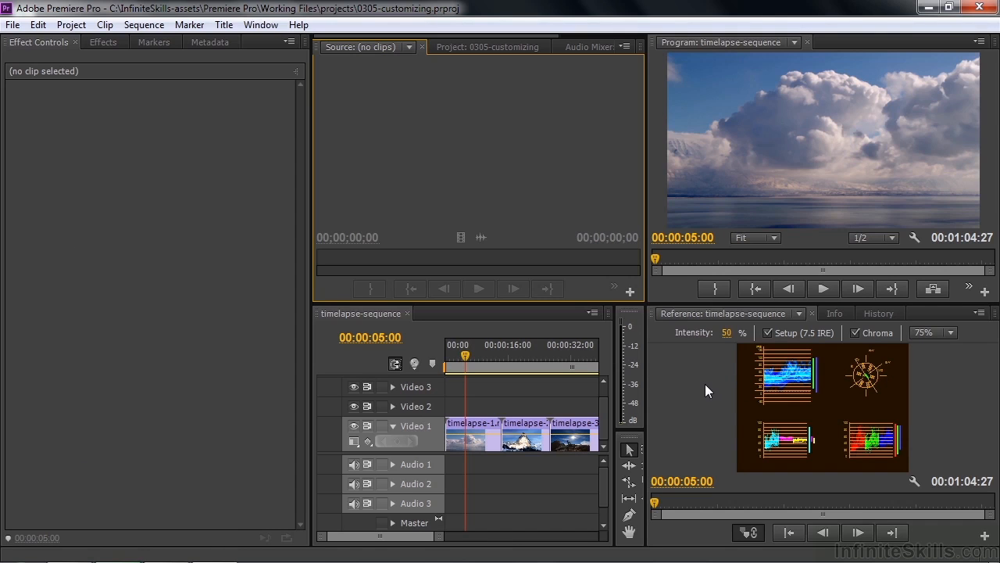
Apply the Three-Way Color Corrector from the Color Correction video effects to the timelapse-1 clip on Video 1
click(96, 42)
click(13, 128)
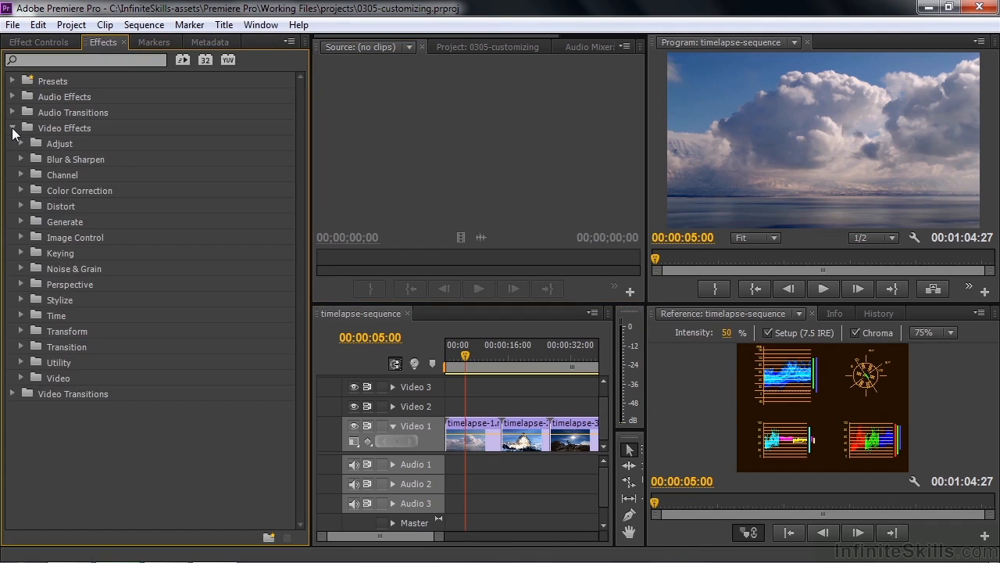
click(21, 190)
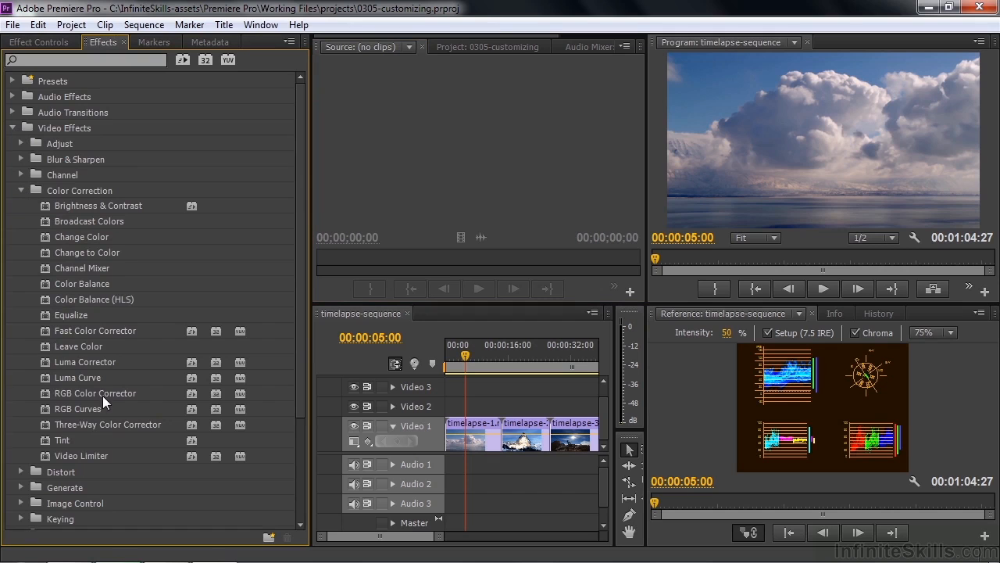
click(60, 420)
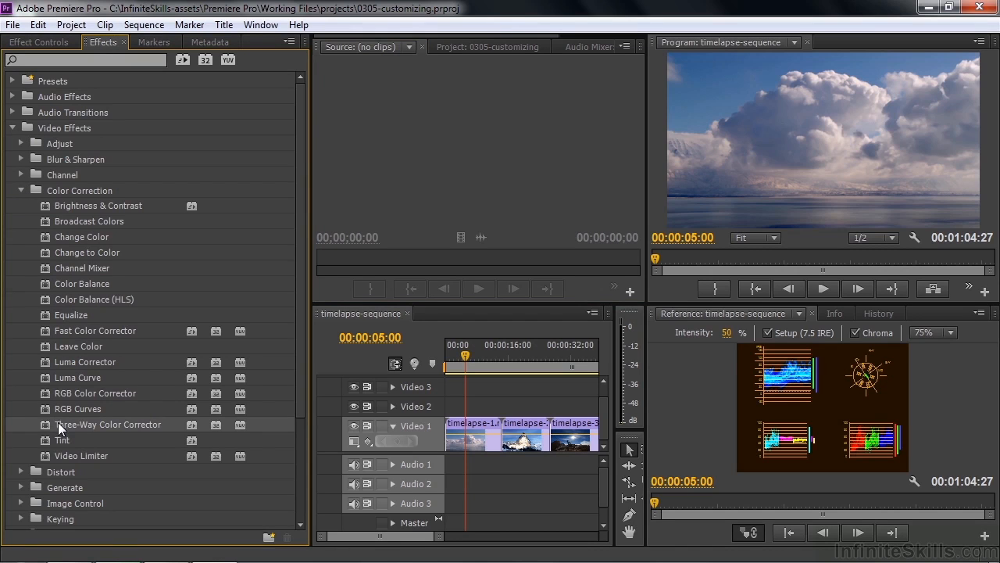
drag(44, 424, 468, 425)
click(467, 424)
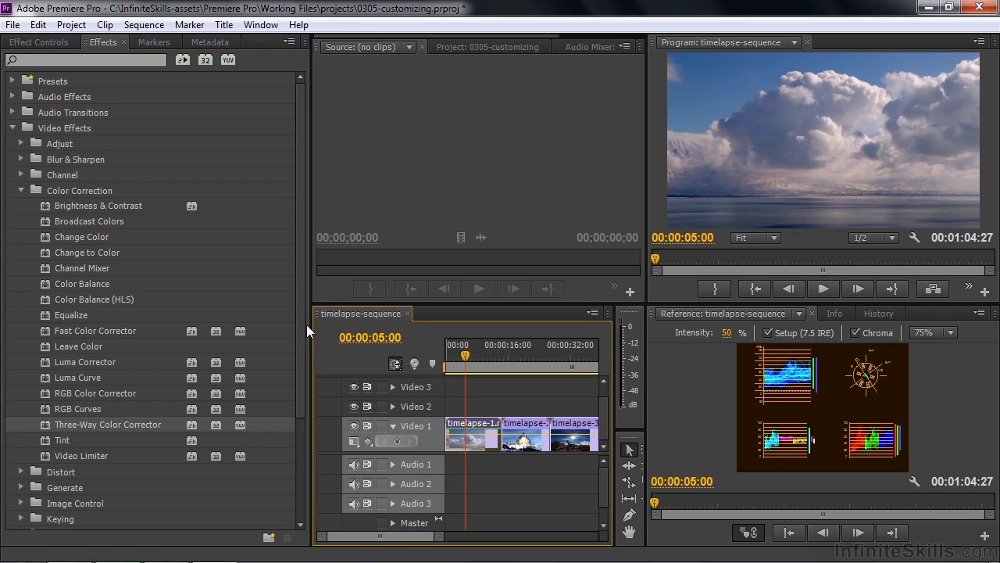
Examine the Three-Way Color Corrector's settings for the timelapse-1 clip in Effect Controls, including its Saturation group
click(34, 43)
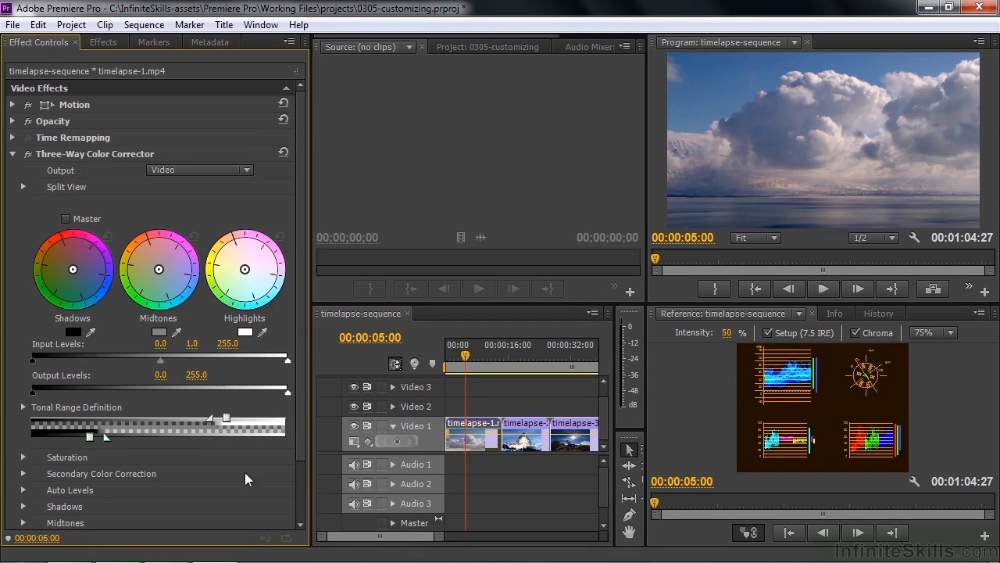
drag(299, 361, 301, 478)
click(22, 388)
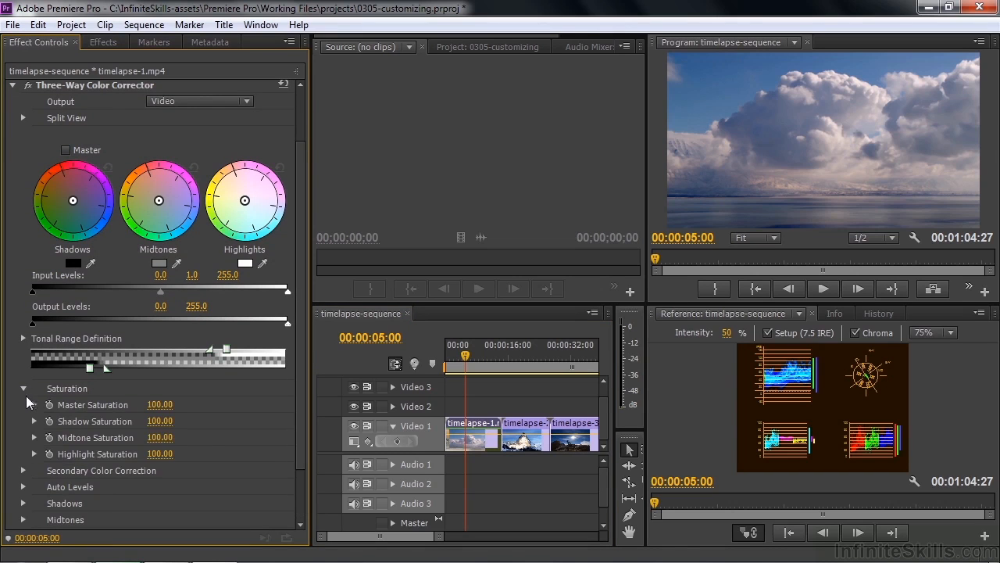
click(24, 389)
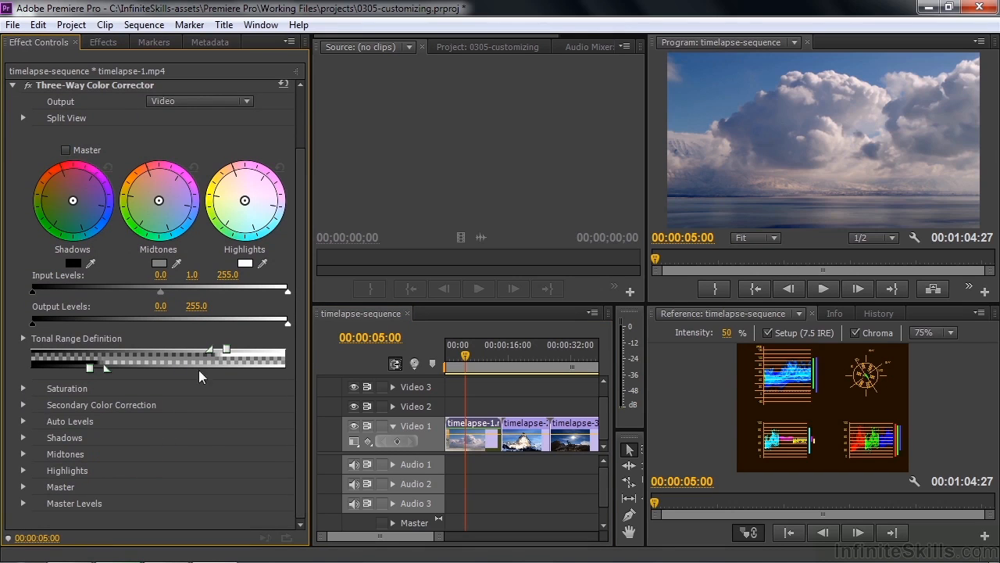
drag(298, 265, 301, 216)
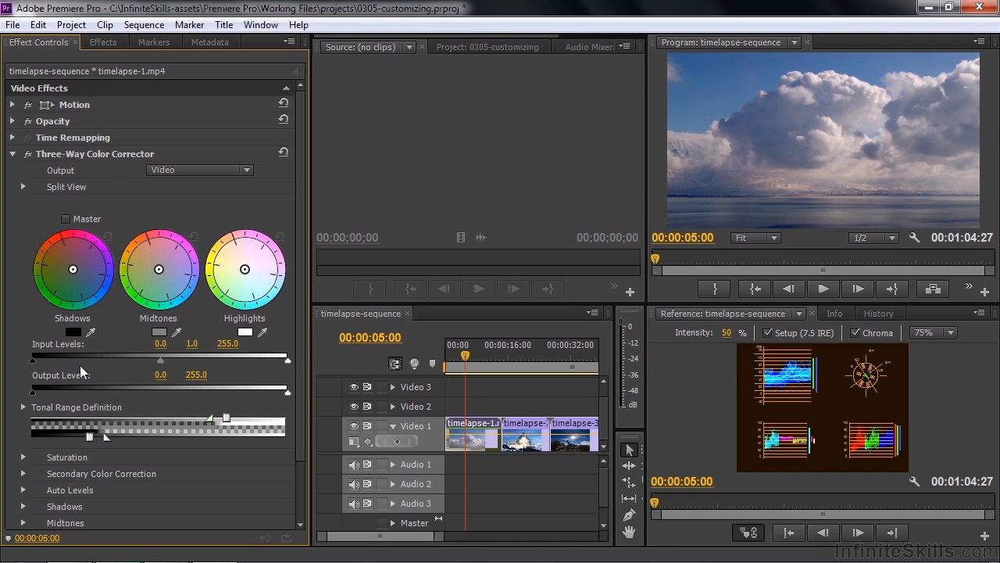
Switch from the Color Correction workspace to the Effects workspace
click(258, 25)
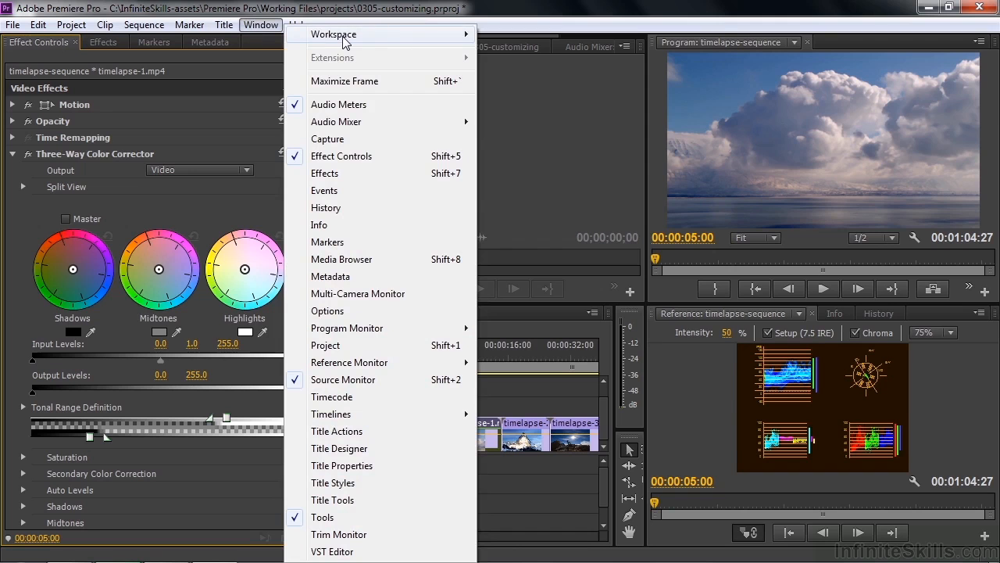
mouse_move(341, 39)
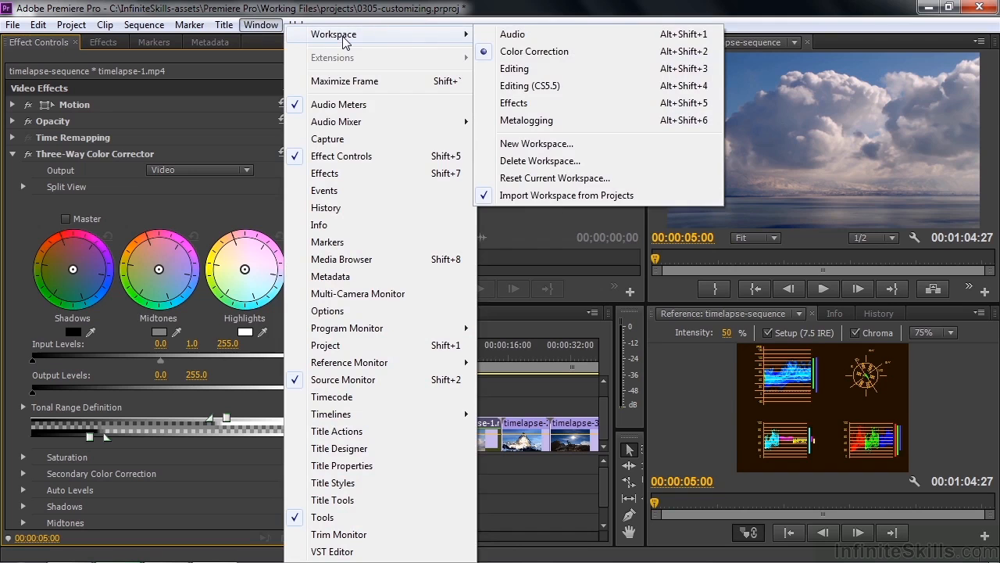
click(546, 109)
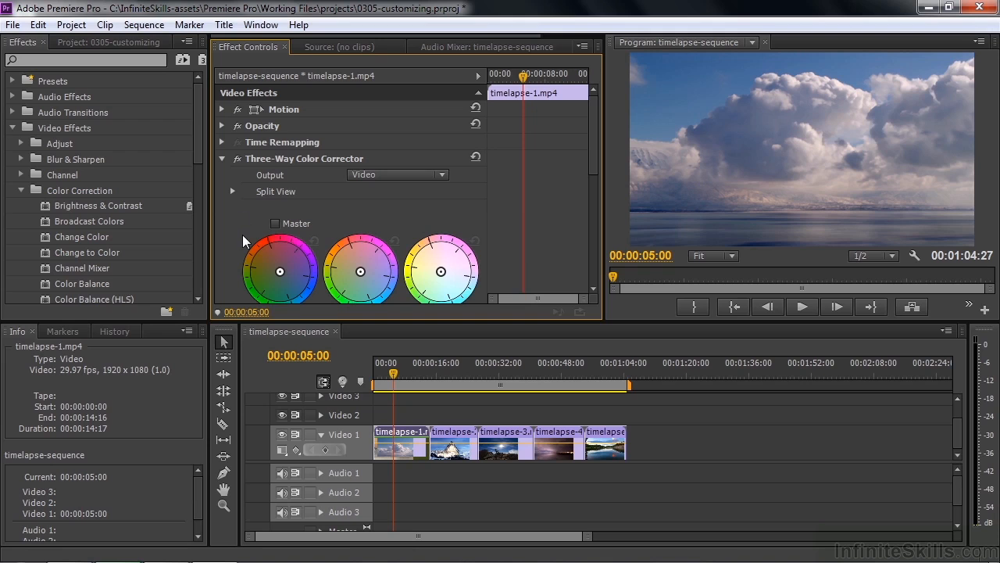
Switch to the Audio workspace and show the Audio Mixer for timelapse-sequence
click(265, 25)
mouse_move(334, 41)
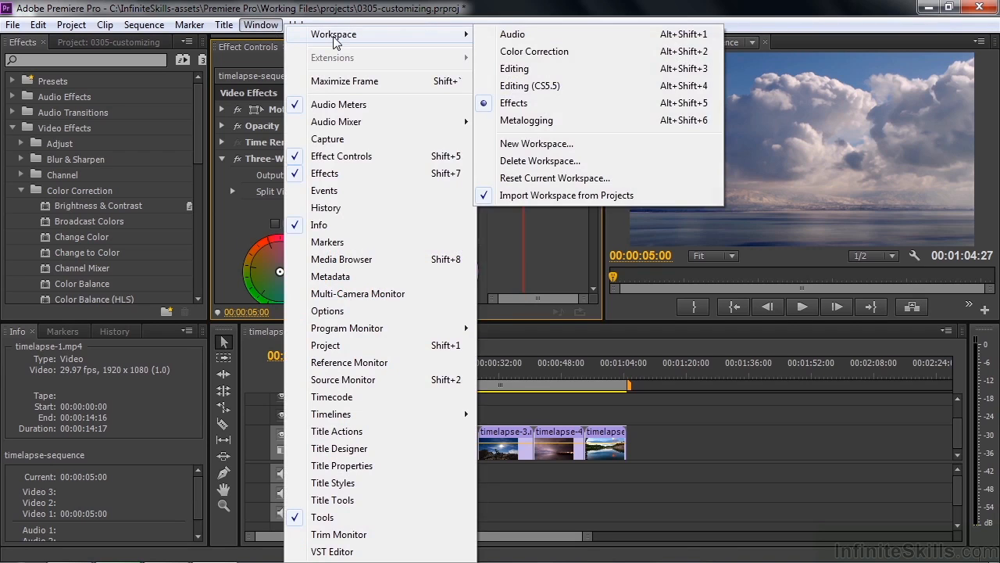
click(524, 34)
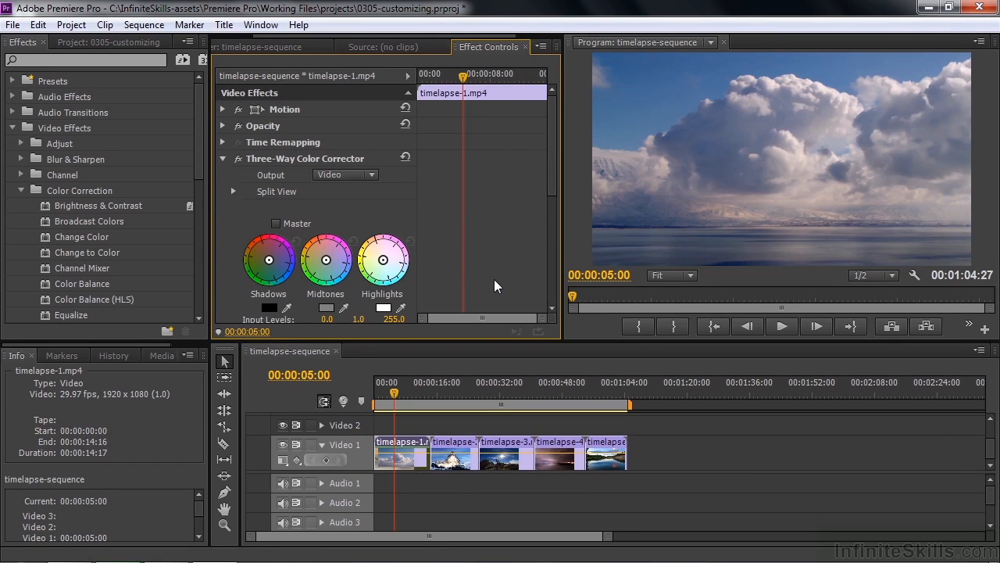
click(267, 45)
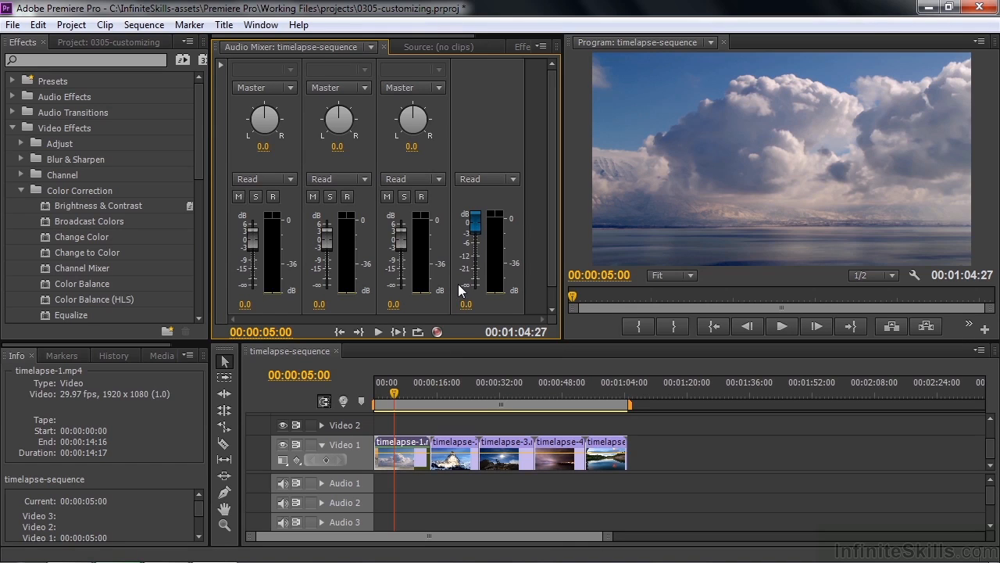
Switch to the Editing workspace and bring the Source Monitor to the front of its frame
click(261, 25)
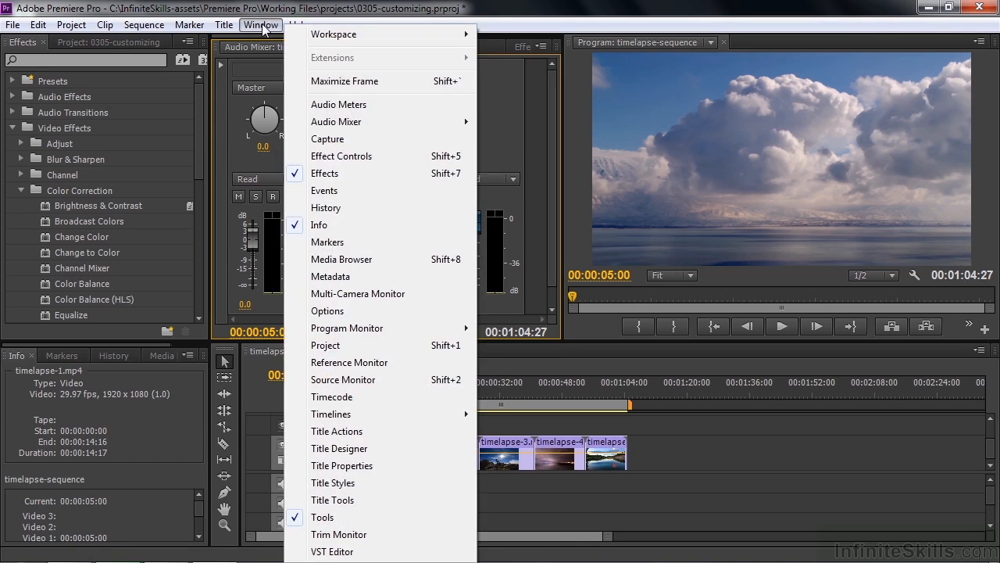
mouse_move(342, 41)
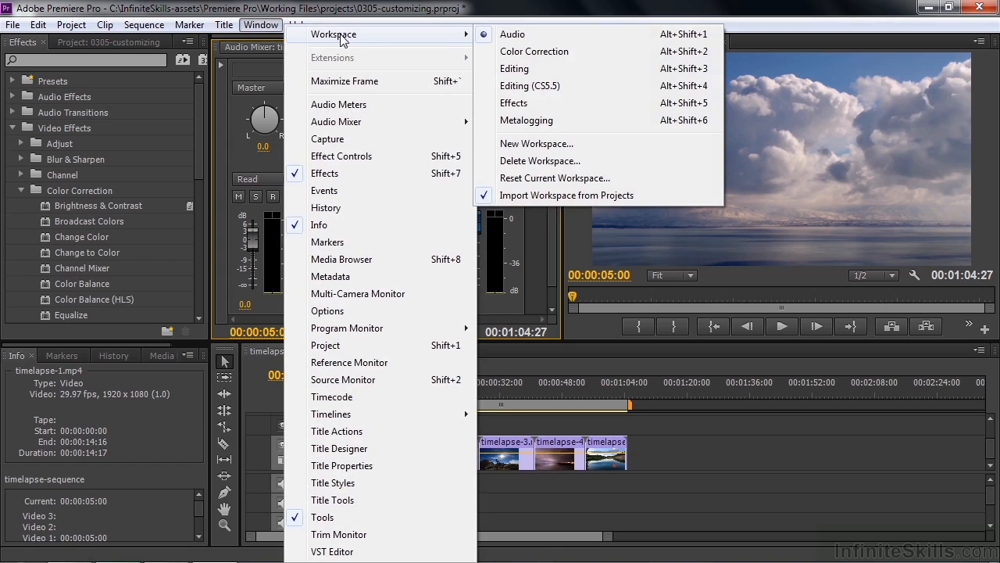
click(518, 68)
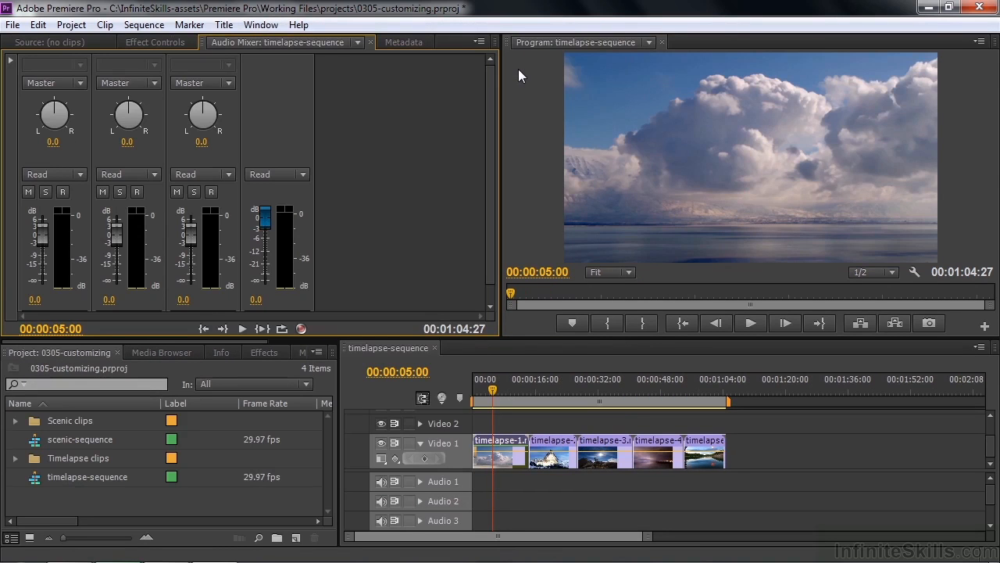
click(61, 42)
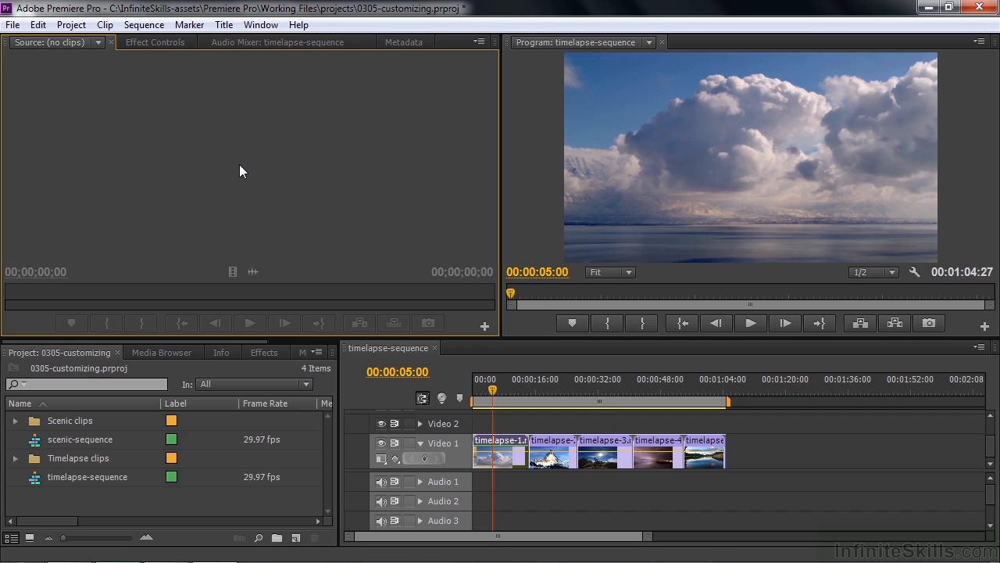
Switch to the Editing (CS5.5) workspace to view its layout
click(261, 25)
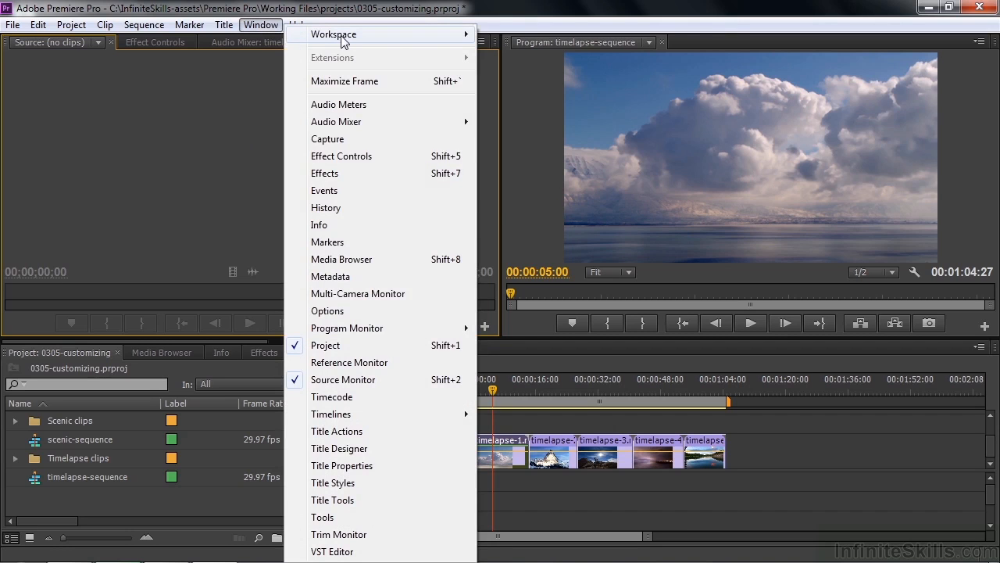
mouse_move(341, 41)
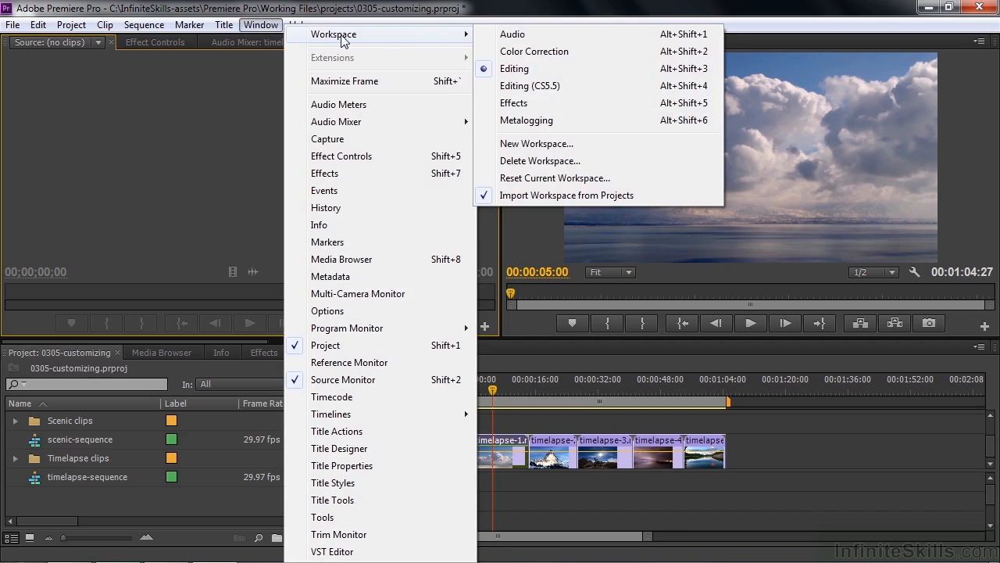
click(506, 86)
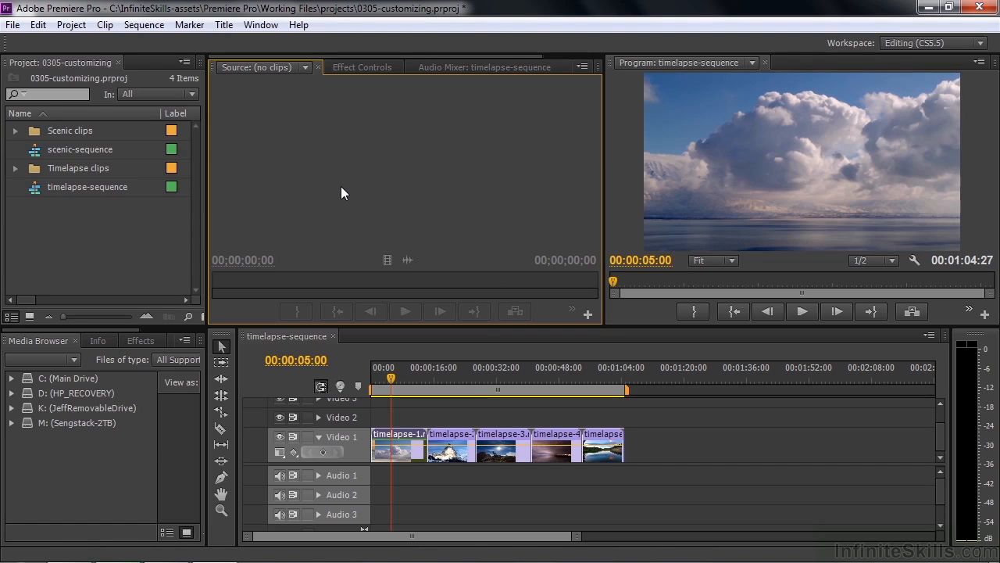
Return from the Editing (CS5.5) workspace to the Editing workspace
click(260, 24)
mouse_move(383, 38)
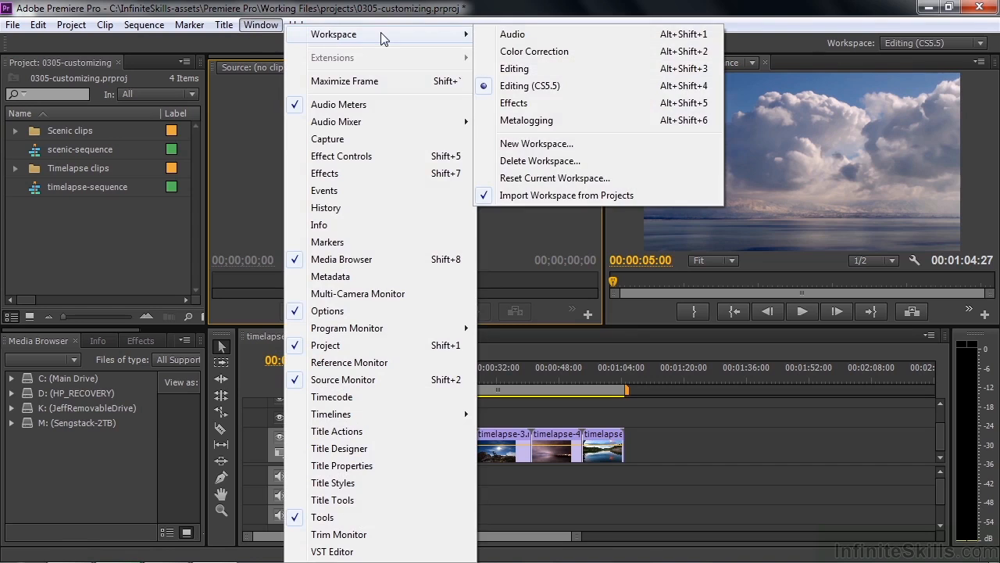
click(508, 68)
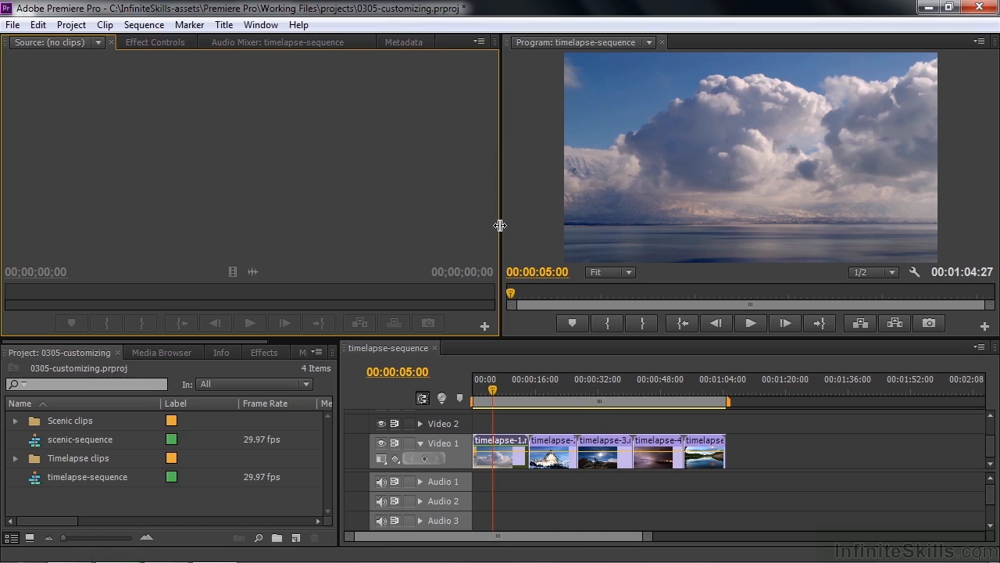
Enlarge the Program Monitor by moving the divider beside the Source Monitor, the divider above the timeline, and the corner shared by the frames
mouse_move(500, 225)
mouse_down()
mouse_move(336, 223)
mouse_move(485, 234)
mouse_up()
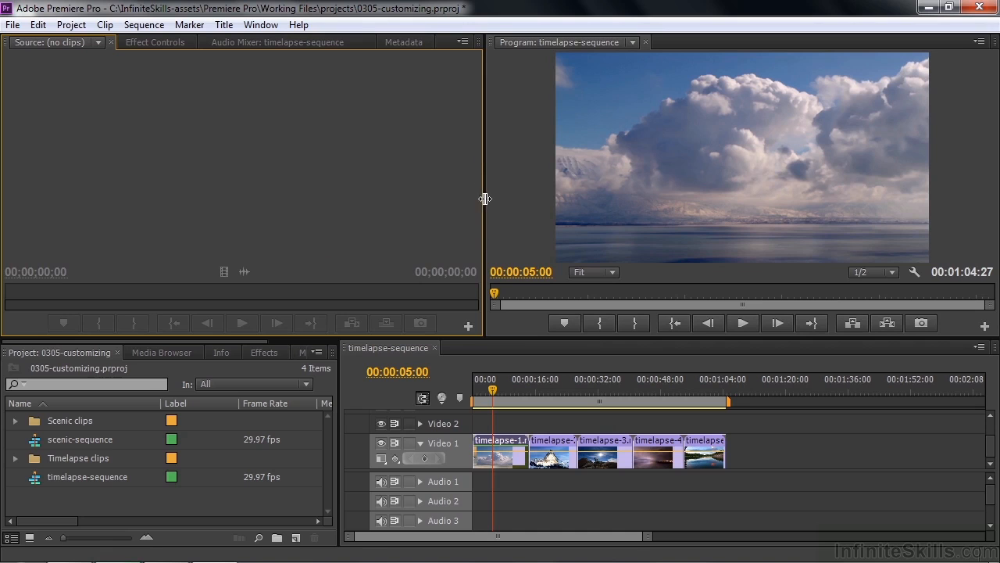
mouse_move(522, 340)
mouse_down()
mouse_move(523, 236)
mouse_move(518, 335)
mouse_up()
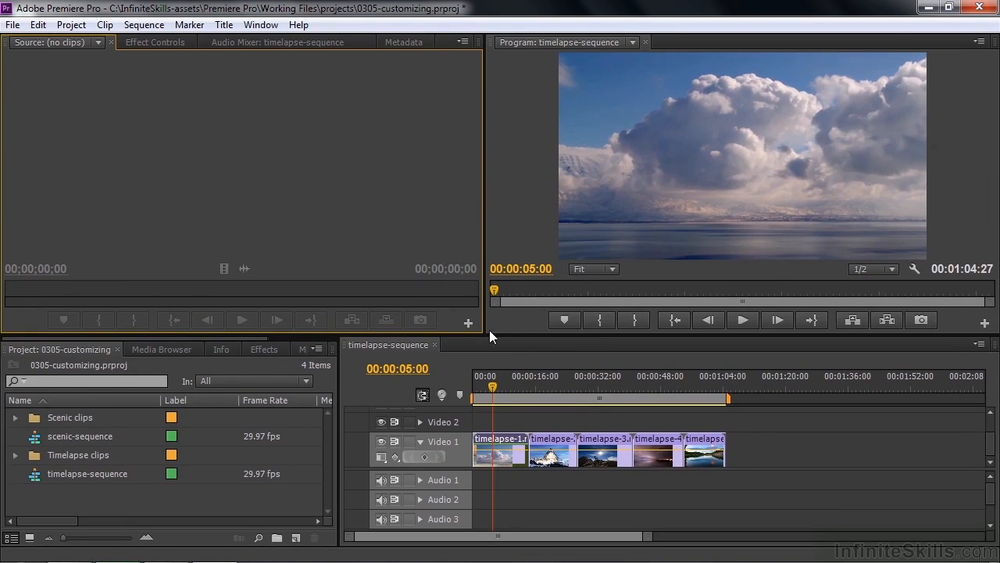
drag(484, 335, 437, 455)
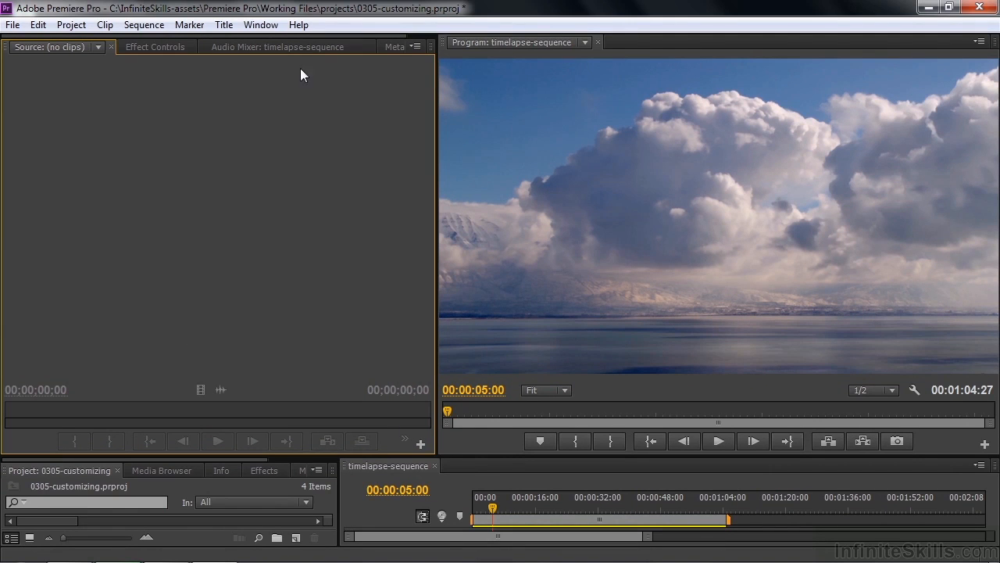
Reset the Editing workspace to its original layout
click(271, 27)
mouse_move(336, 39)
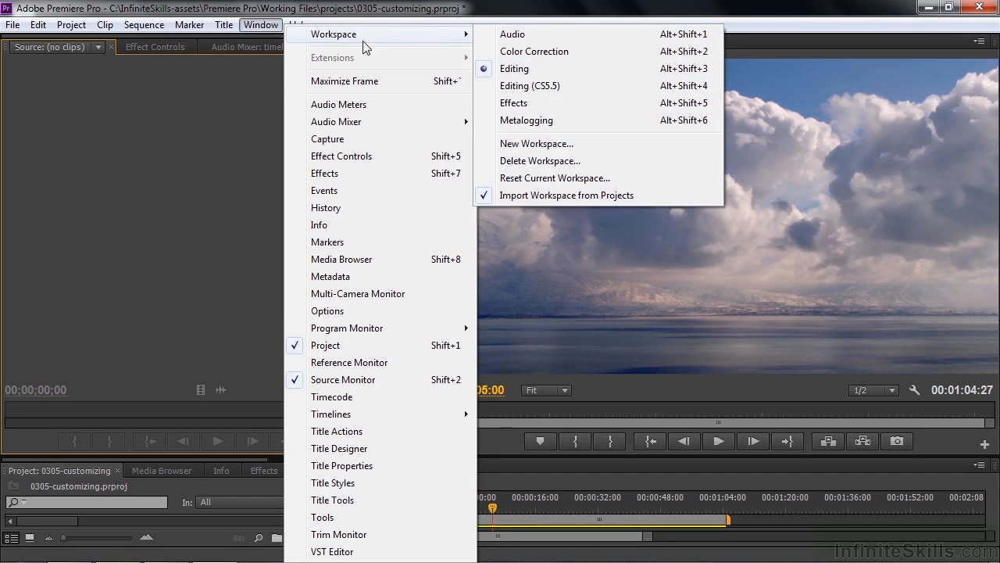
click(541, 179)
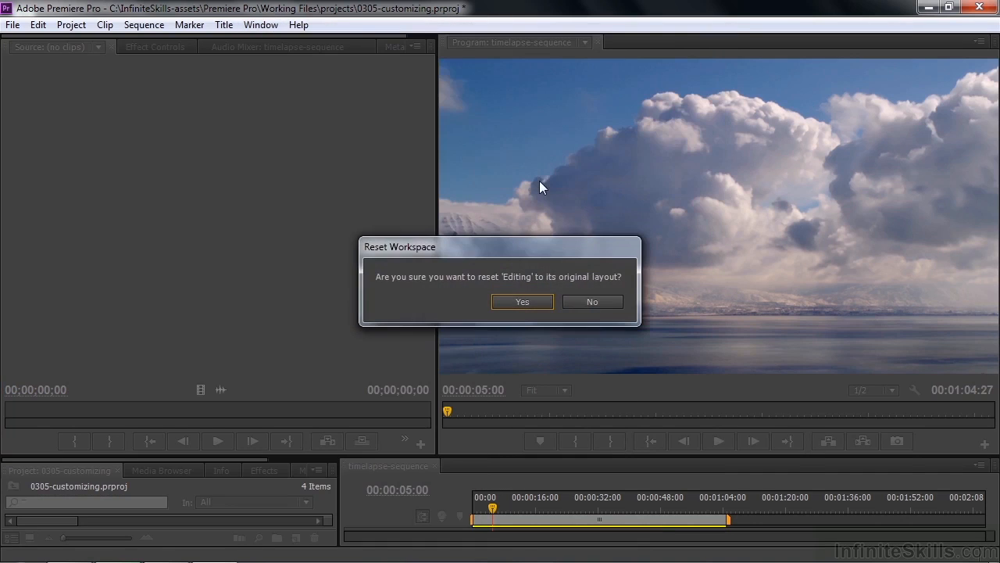
click(520, 302)
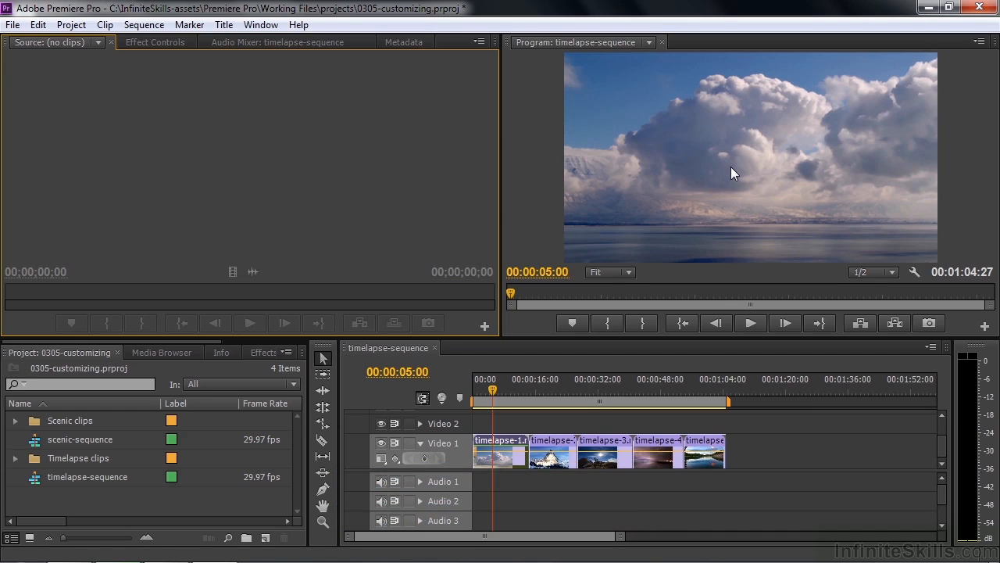
Maximize the Program Monitor frame and restore it to its normal size
key(grave)
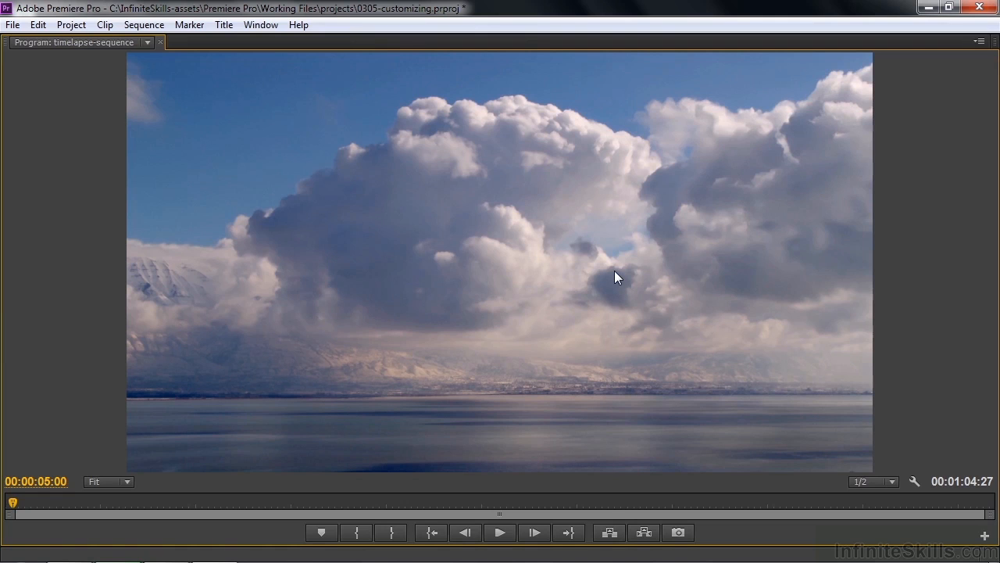
key(grave)
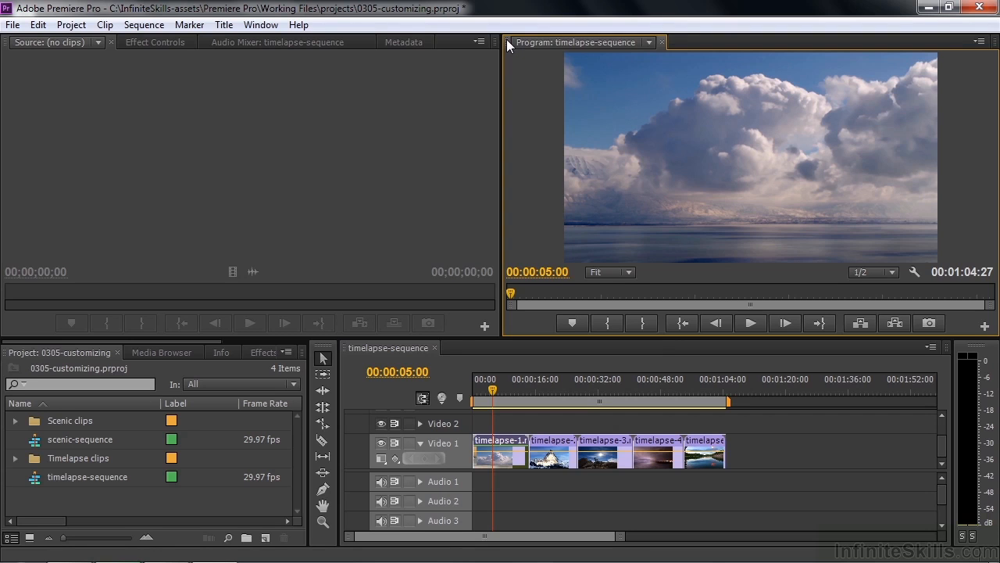
Undock the Program Monitor into a floating window, enlarge it, and move it toward the screen's upper-left corner
drag(506, 39, 346, 182)
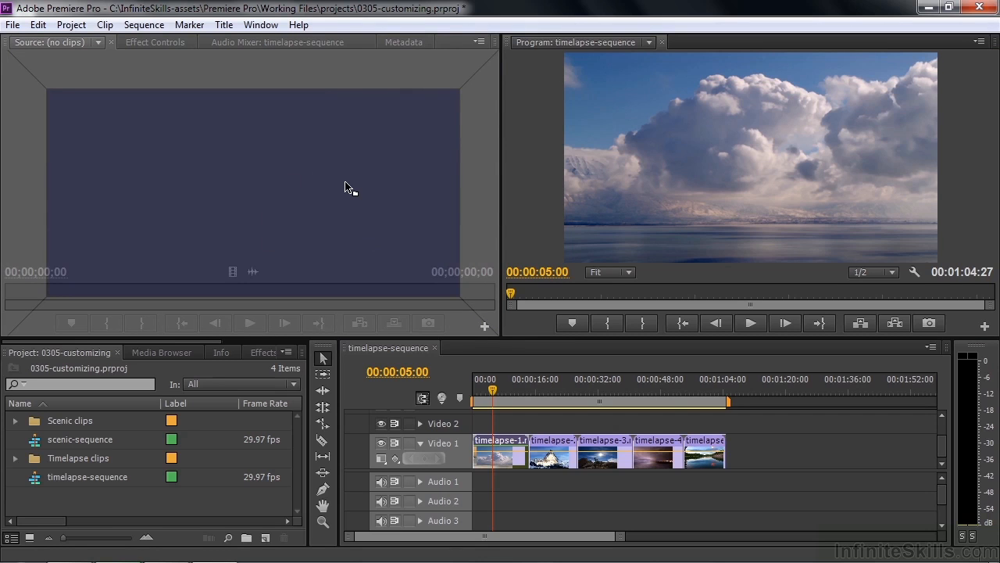
drag(346, 189, 179, 157)
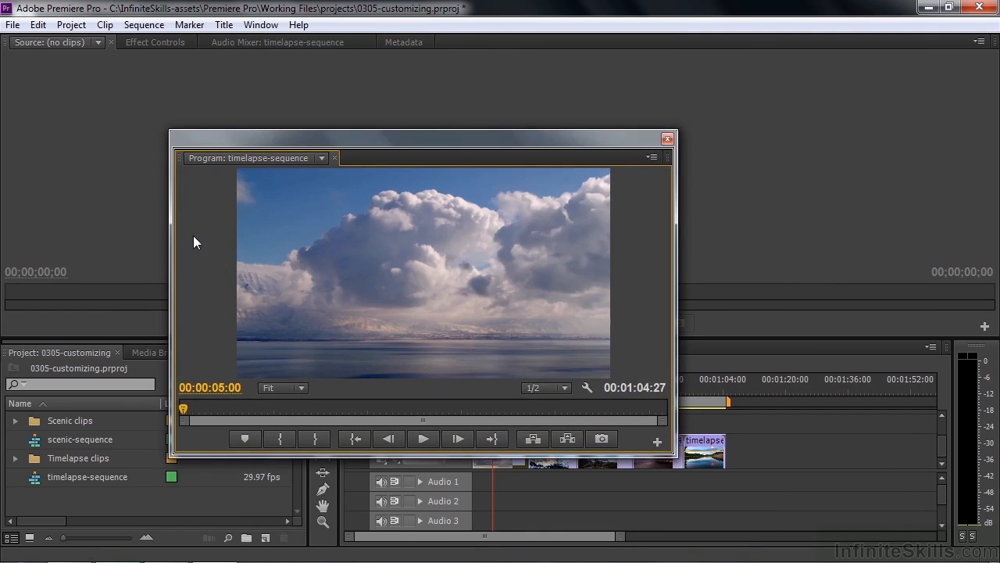
drag(437, 142, 381, 139)
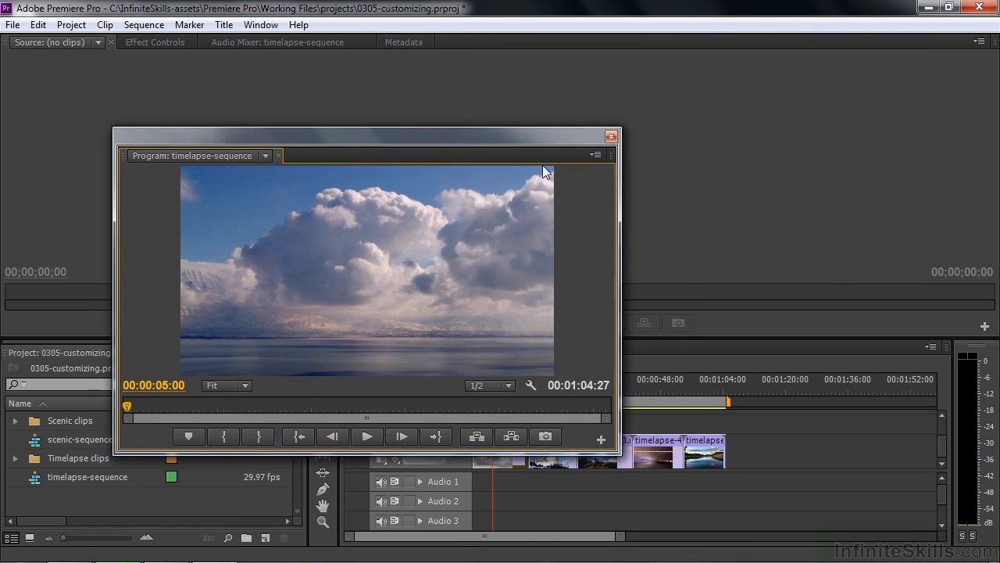
drag(616, 452, 774, 541)
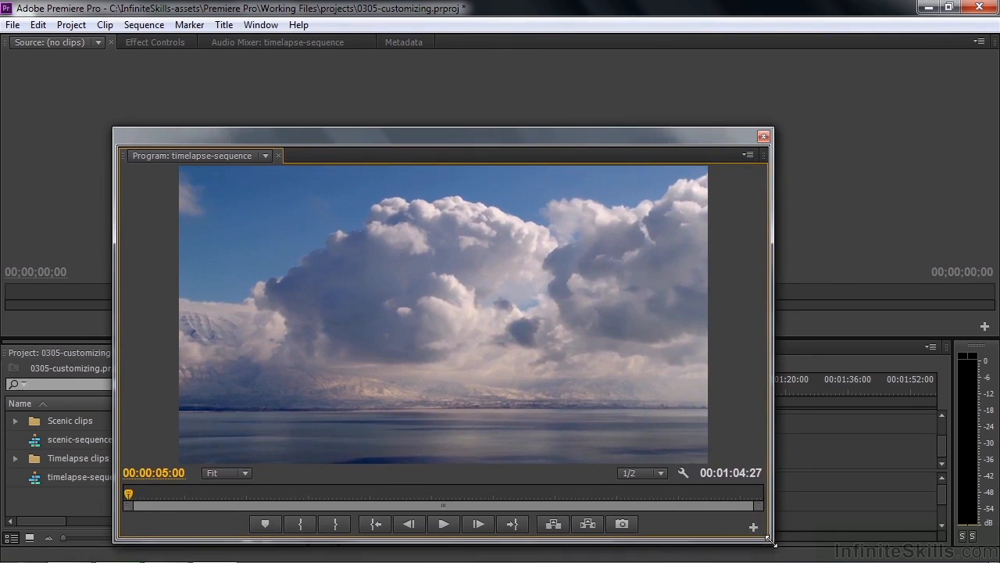
drag(618, 137, 484, 12)
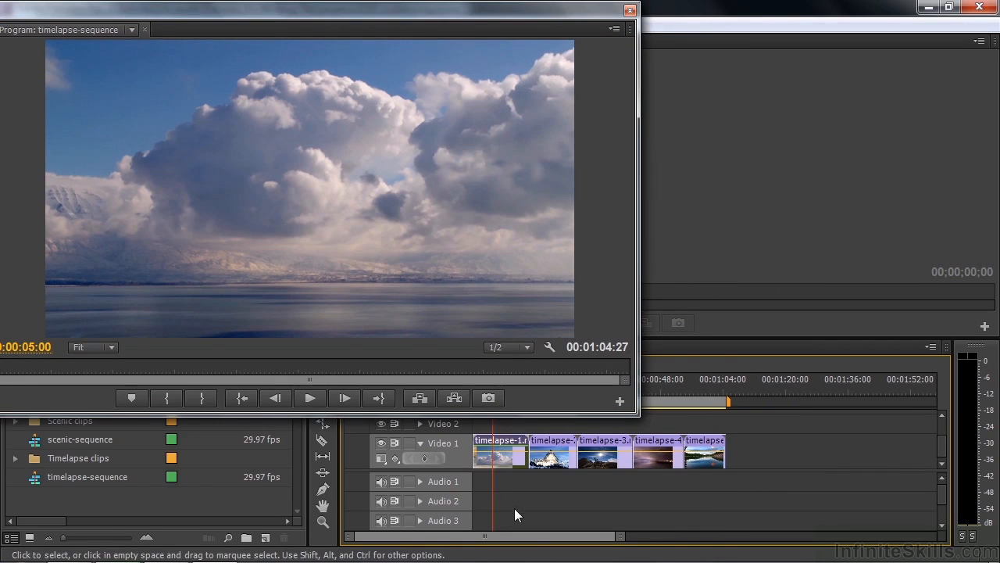
Play and stop timelapse-sequence with the Program Monitor floating
key(space)
key(space)
click(310, 400)
key(space)
Move the floating Program Monitor toward the centre and dock it as a tab in the Source Monitor frame
drag(331, 15, 535, 101)
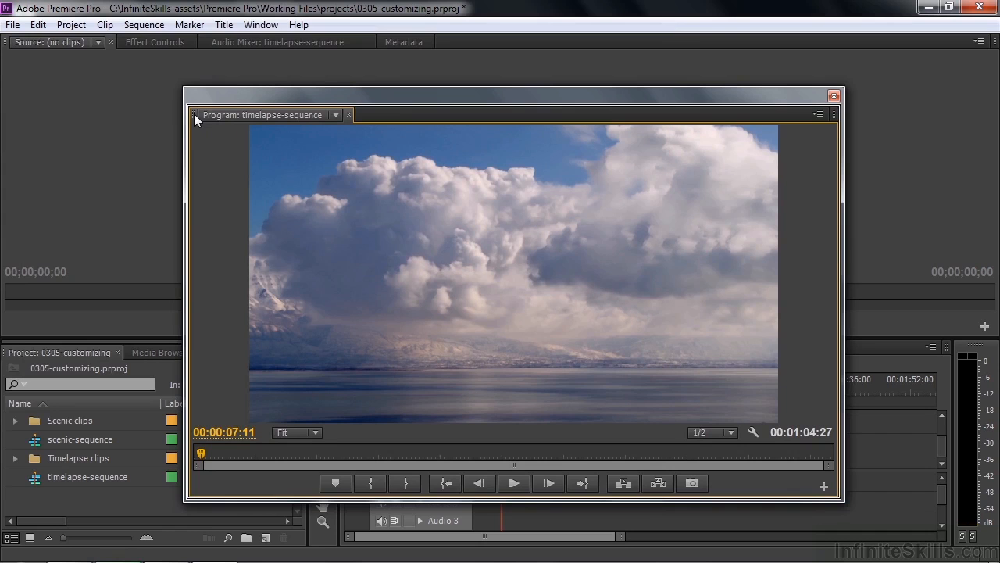
drag(193, 113, 251, 143)
Reset the current Editing workspace to its default layout and confirm the reset
click(261, 25)
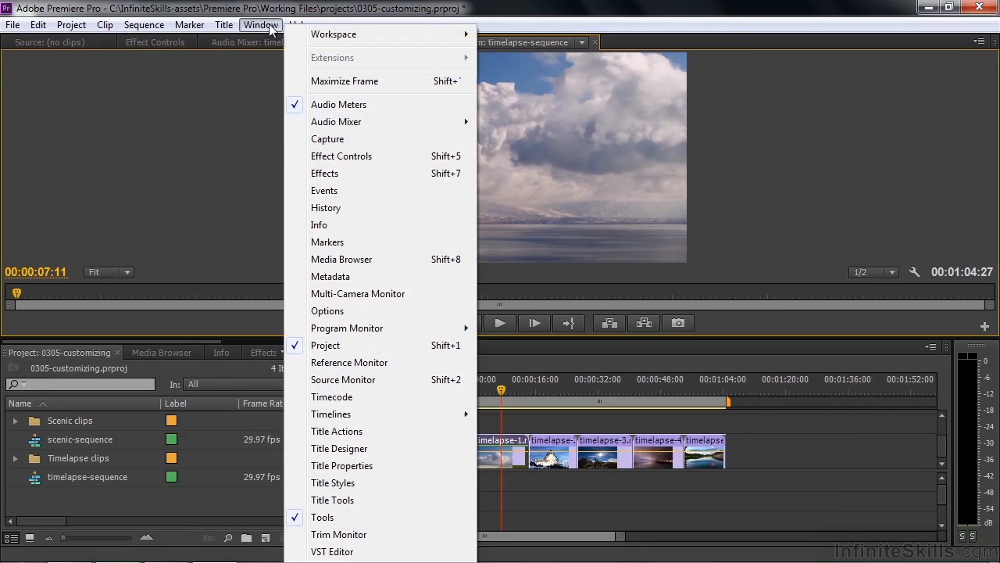
mouse_move(288, 37)
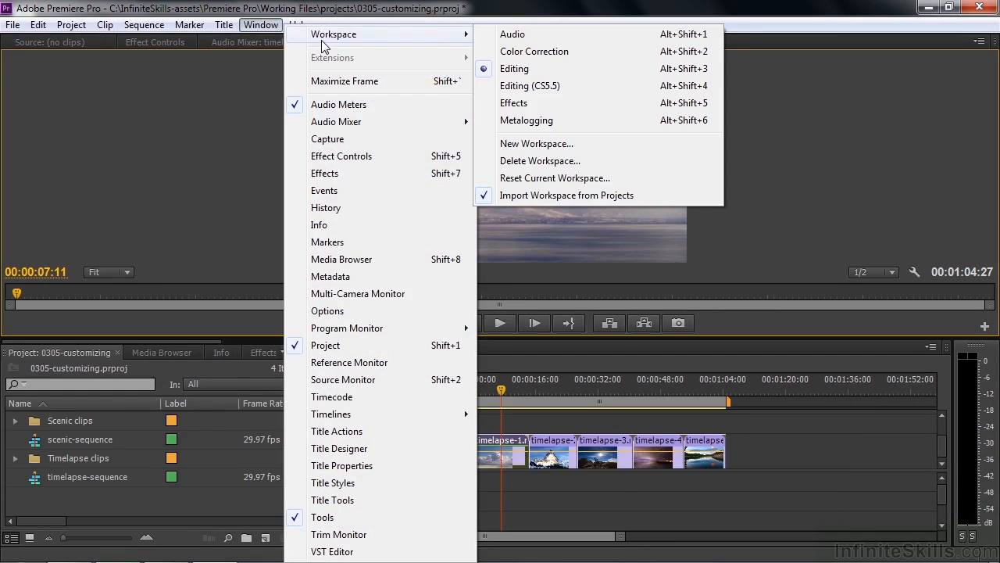
click(524, 178)
click(507, 304)
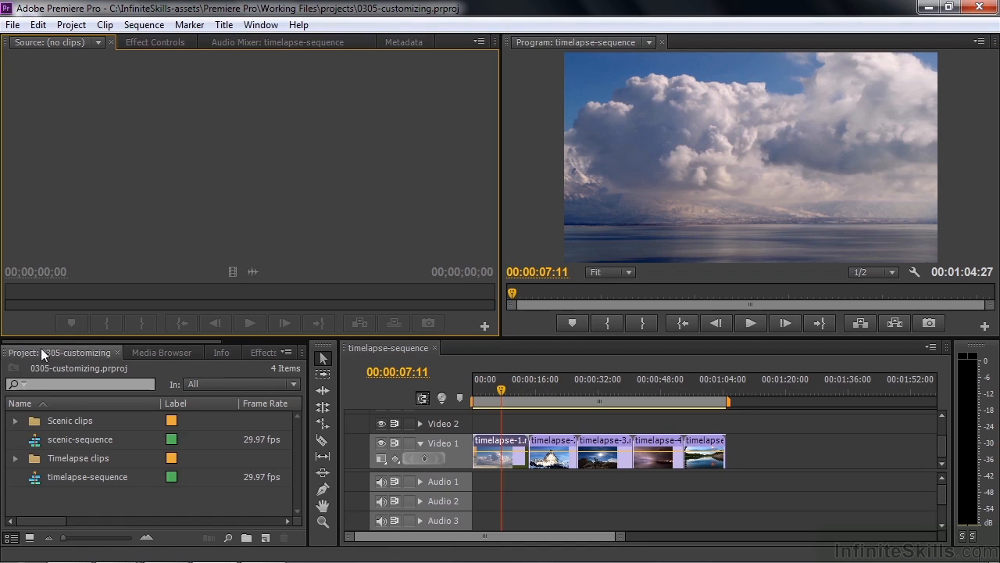
Dock the Project panel in the Source Monitor frame, and split it off into its own frame between the Source and Program Monitors
drag(57, 352, 233, 178)
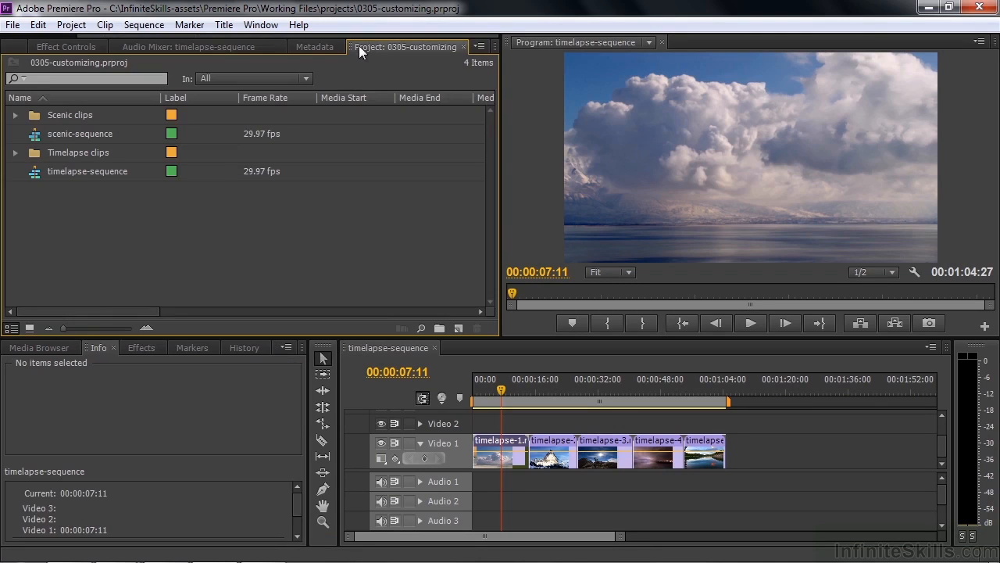
drag(191, 36, 94, 43)
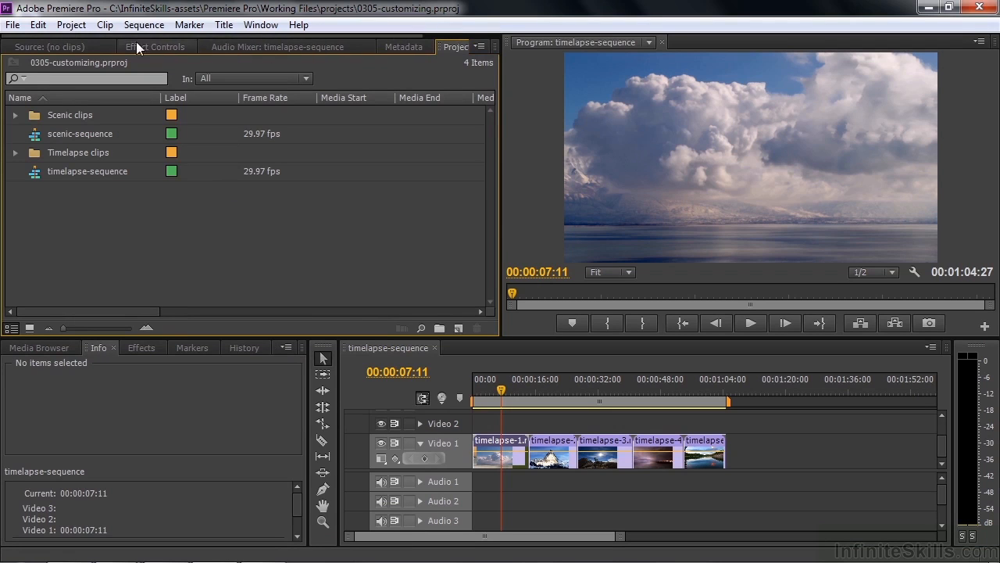
drag(202, 36, 327, 47)
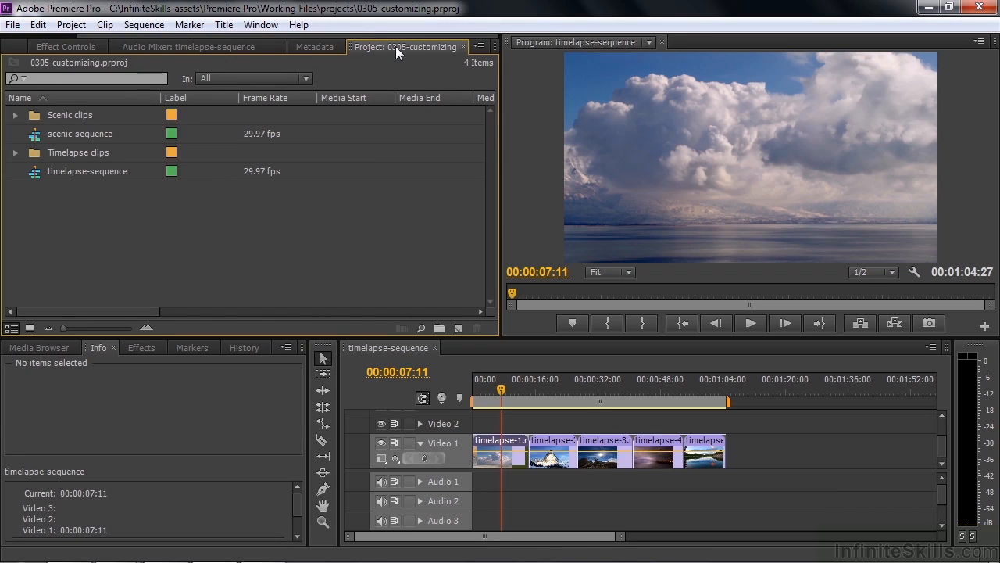
drag(395, 47, 471, 170)
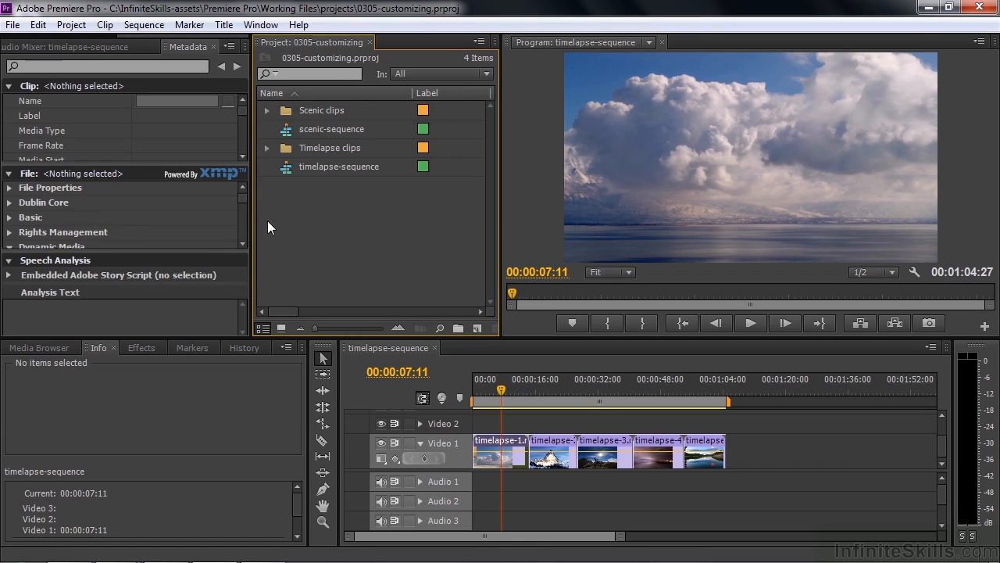
Close the Metadata panel, reopen it, and return to the first tabs of its frame
click(176, 49)
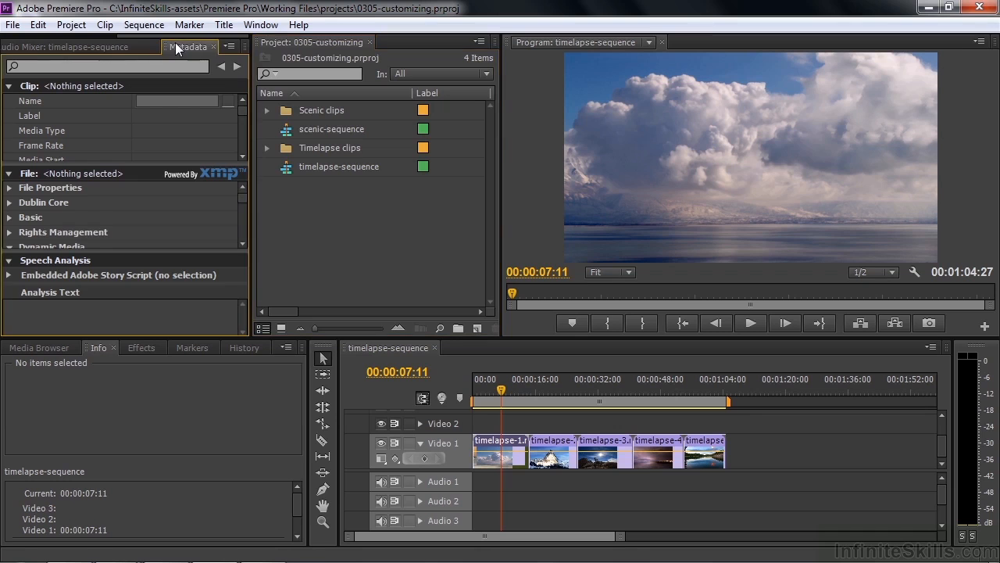
click(216, 46)
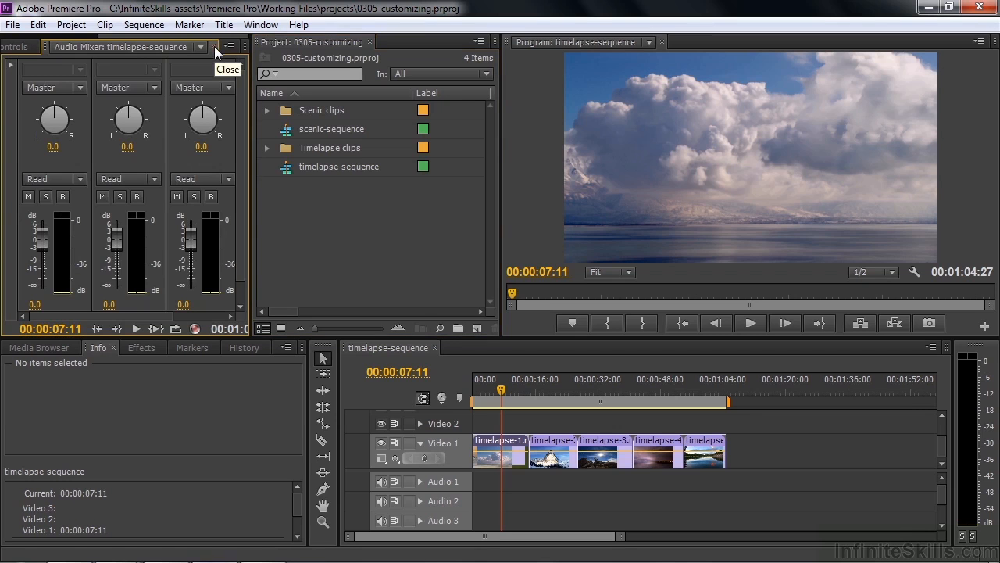
mouse_move(219, 35)
mouse_down()
mouse_move(88, 34)
mouse_move(220, 37)
mouse_up()
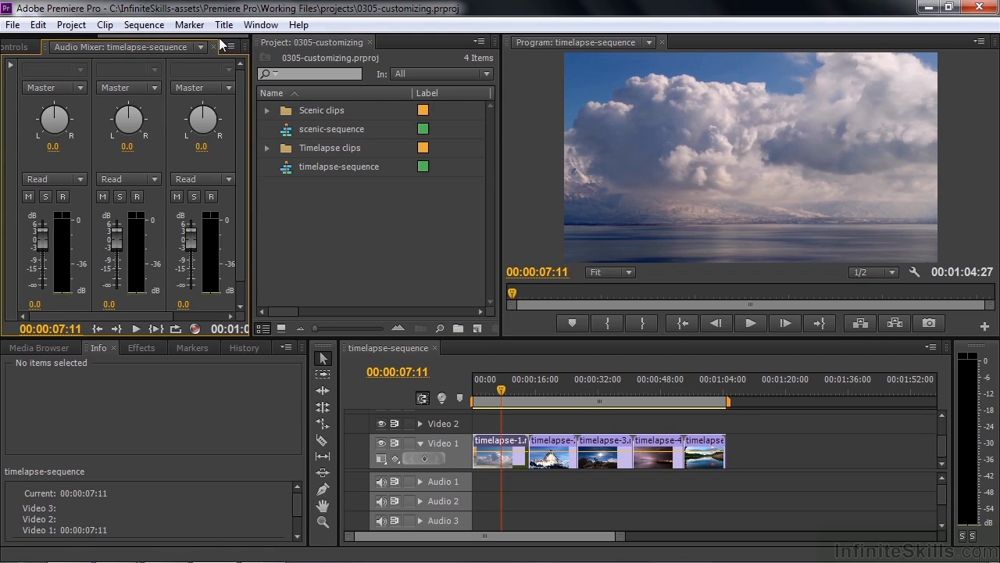
click(260, 24)
click(330, 276)
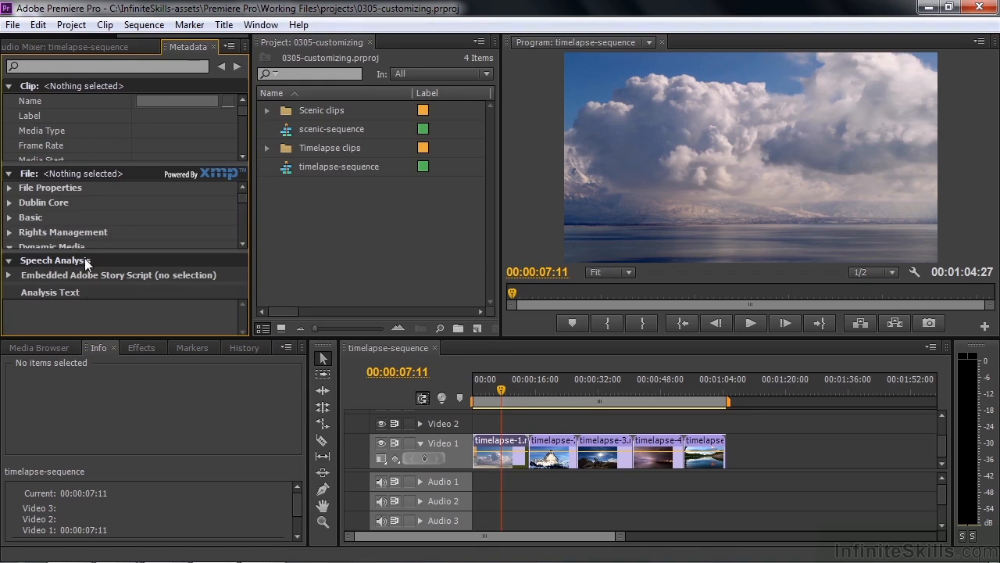
scroll(144, 34, up, 3)
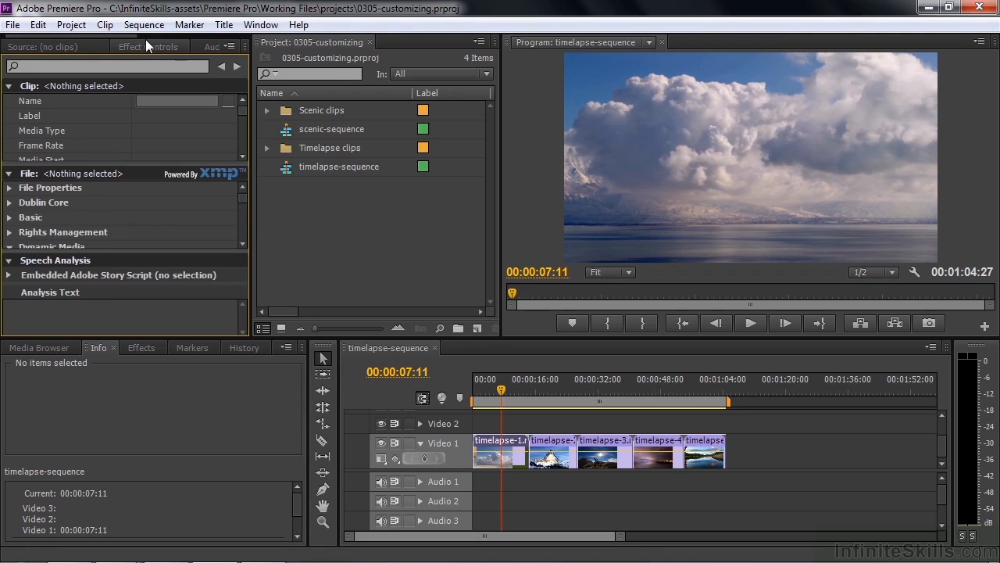
Open the Reference Monitor, dock it as a tab with the Project panel, and switch between the two panels
click(266, 28)
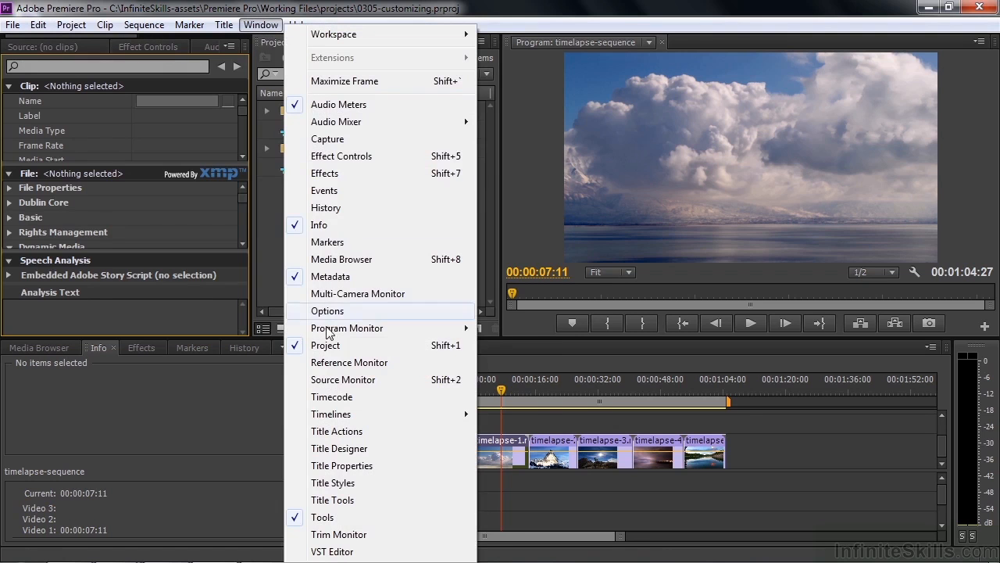
click(335, 364)
drag(286, 70, 535, 133)
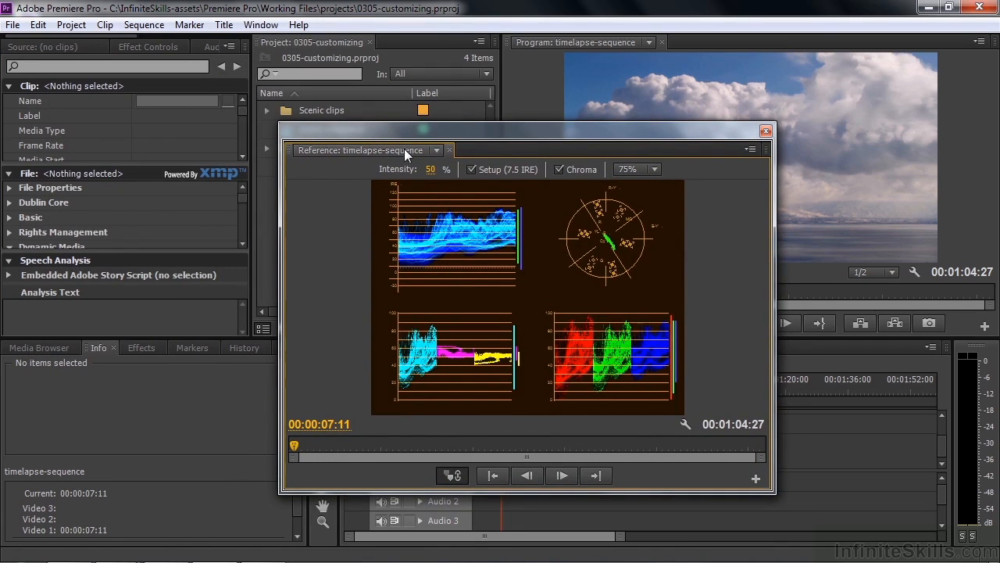
click(436, 150)
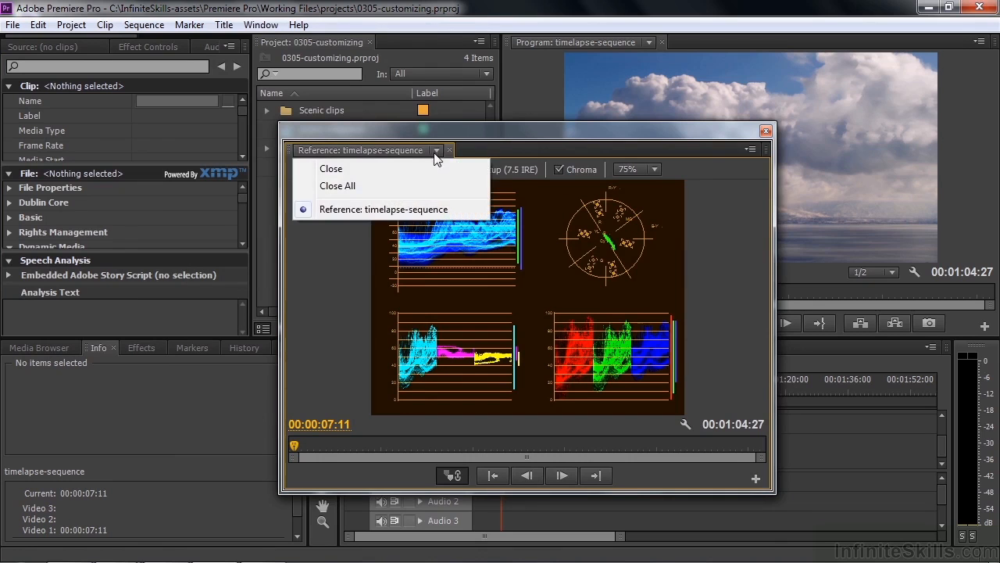
click(326, 228)
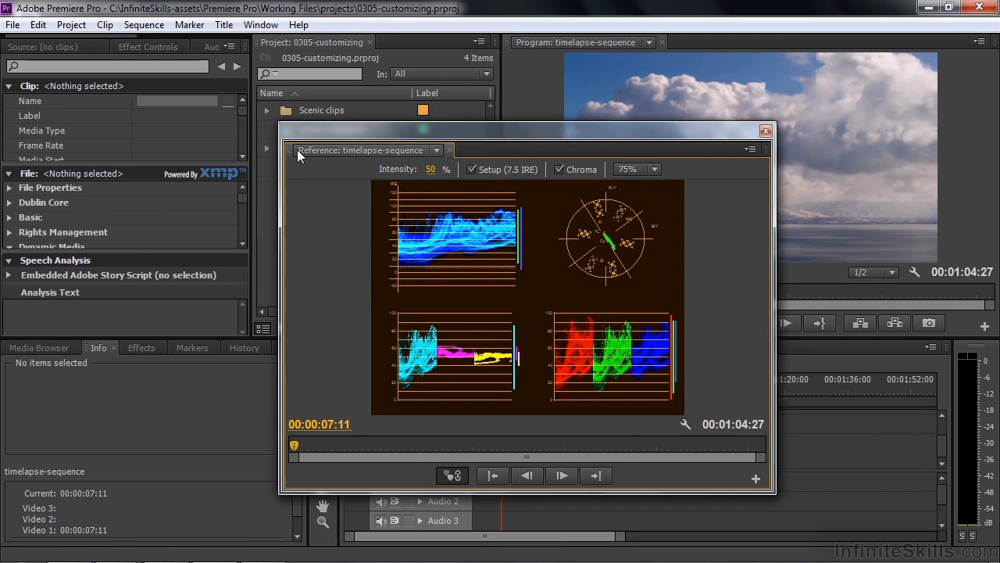
drag(289, 149, 333, 175)
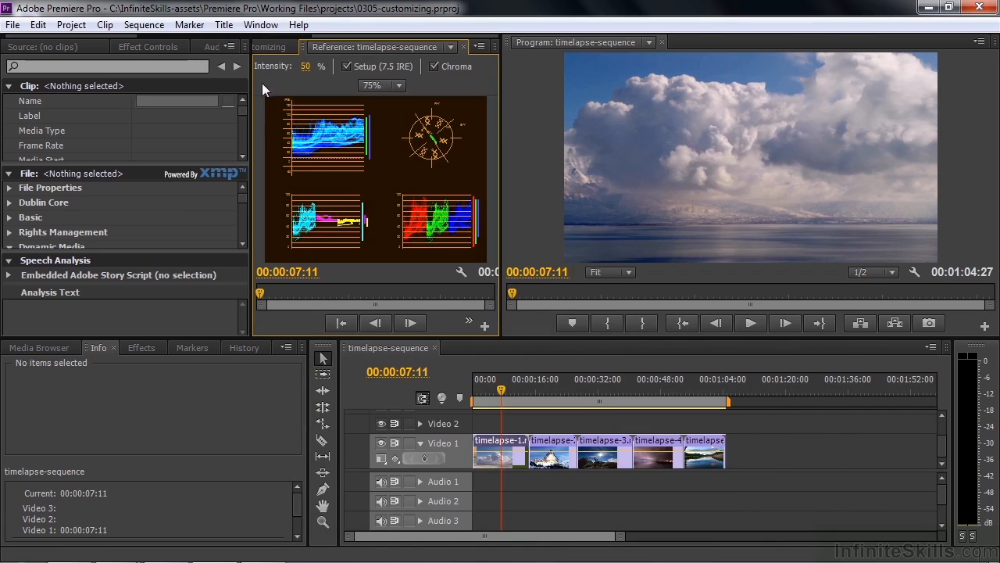
click(282, 44)
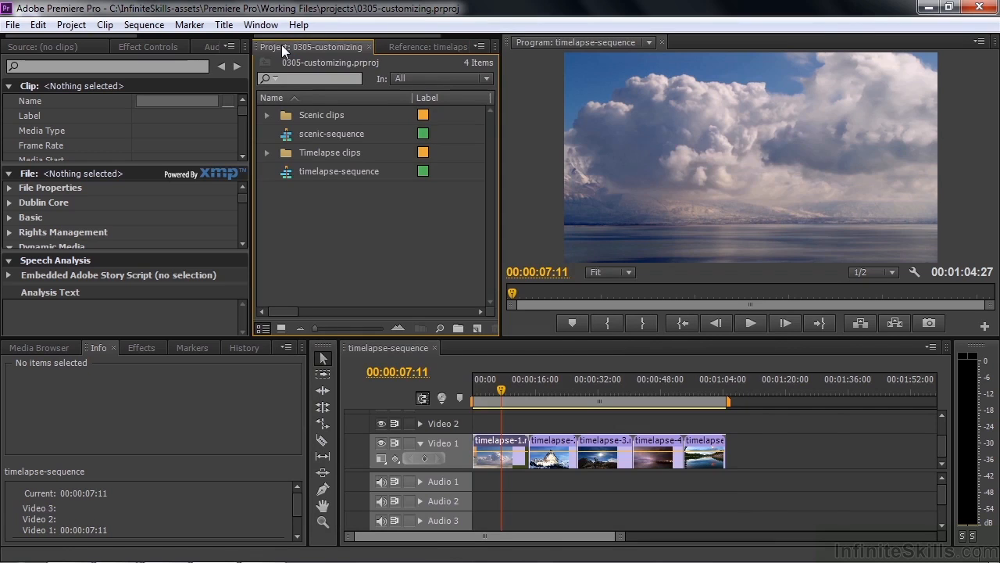
click(428, 48)
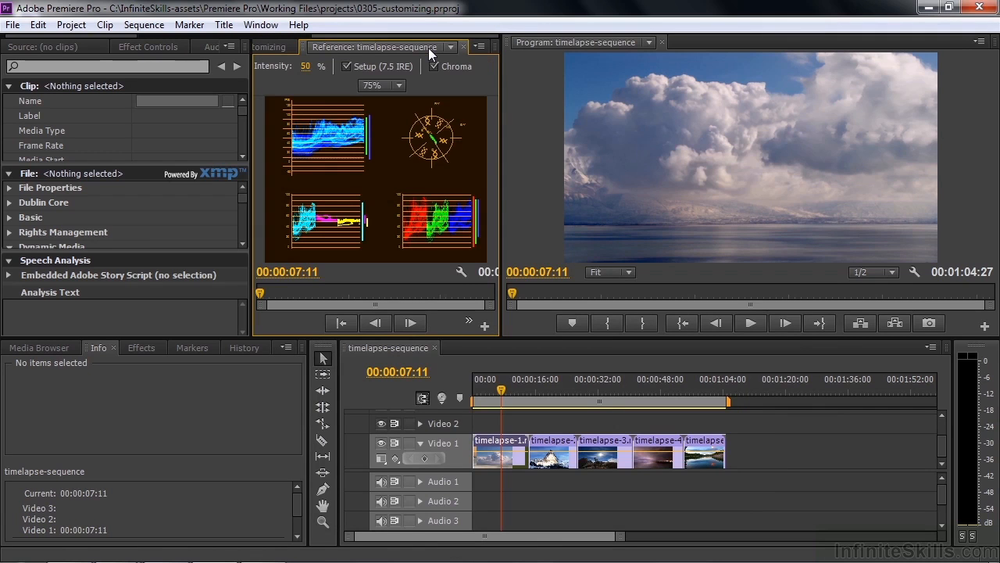
Close the Tools panel and the Audio Meters frame, and check where closed panels can be reopened
right_click(318, 345)
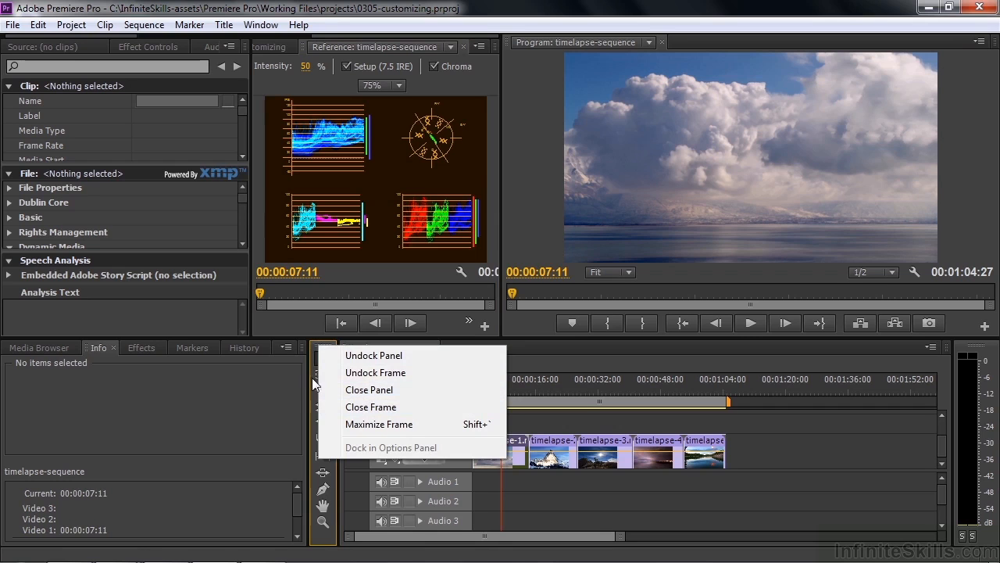
click(357, 390)
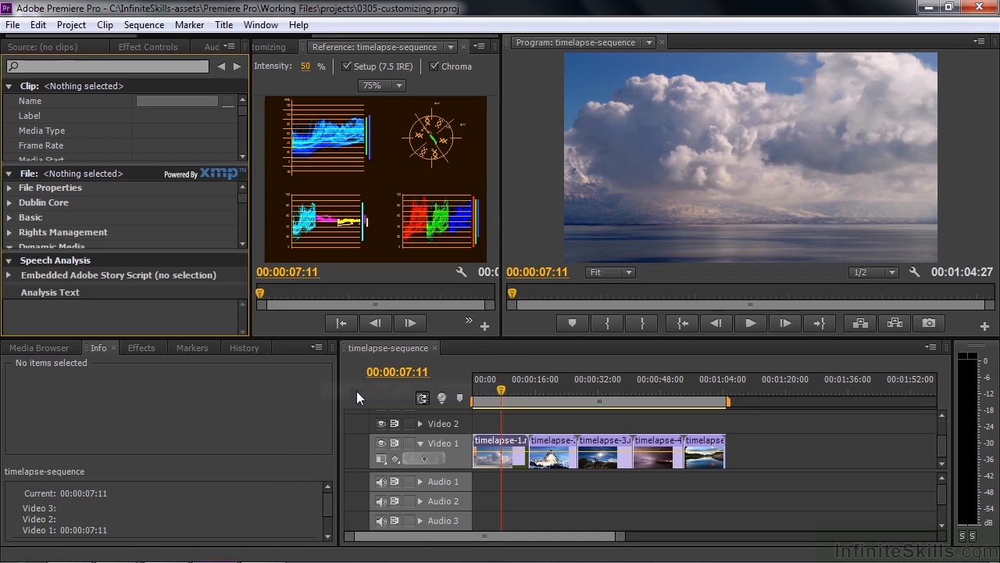
right_click(975, 349)
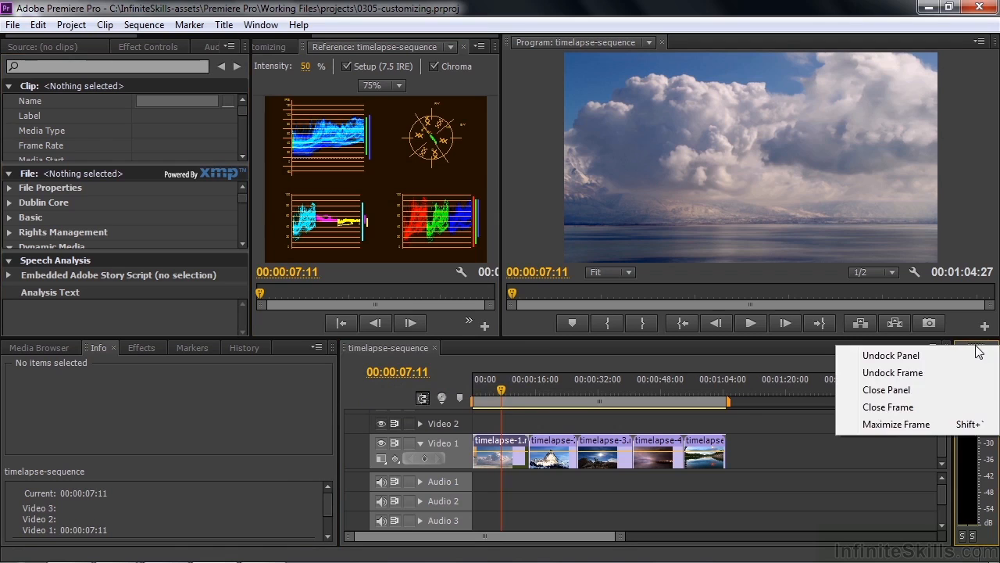
click(904, 406)
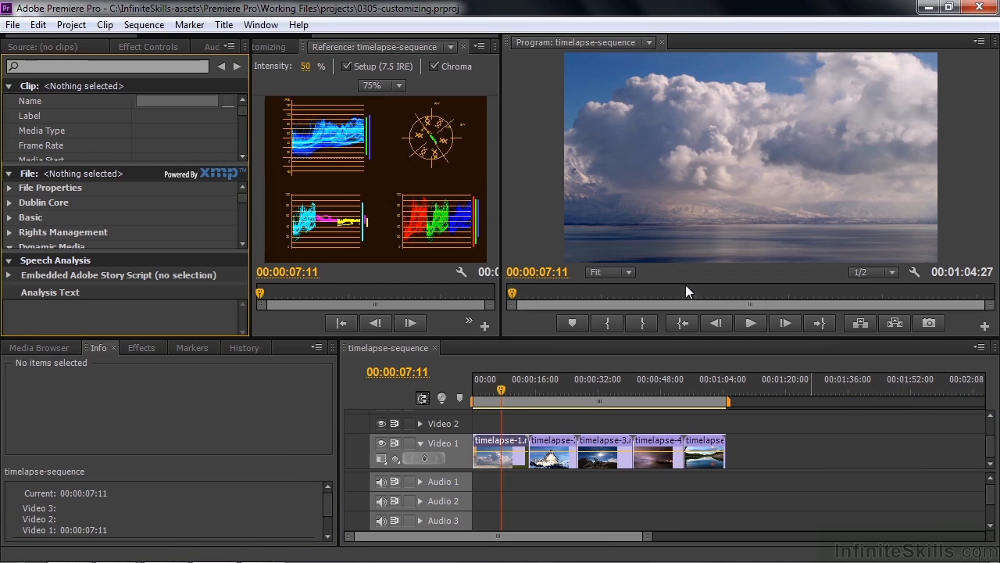
click(262, 25)
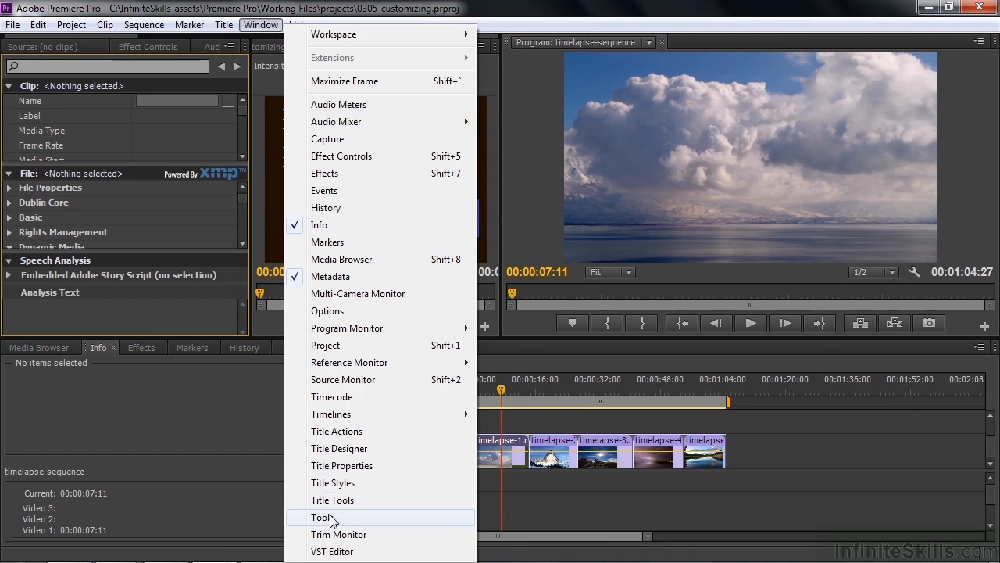
click(543, 7)
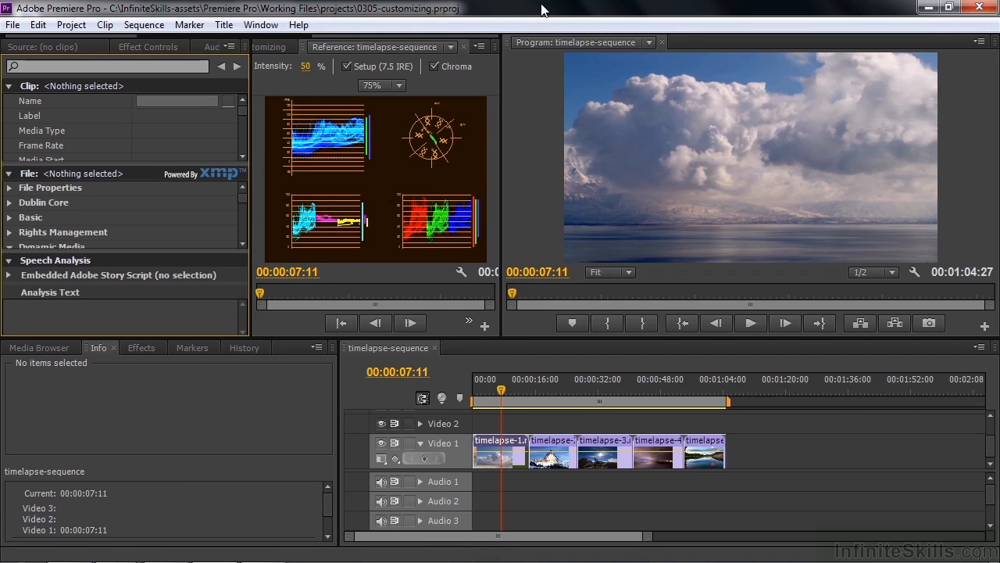
Save the current panel layout as a new workspace named with the owner's first name followed by "workspace"
click(260, 24)
mouse_move(362, 38)
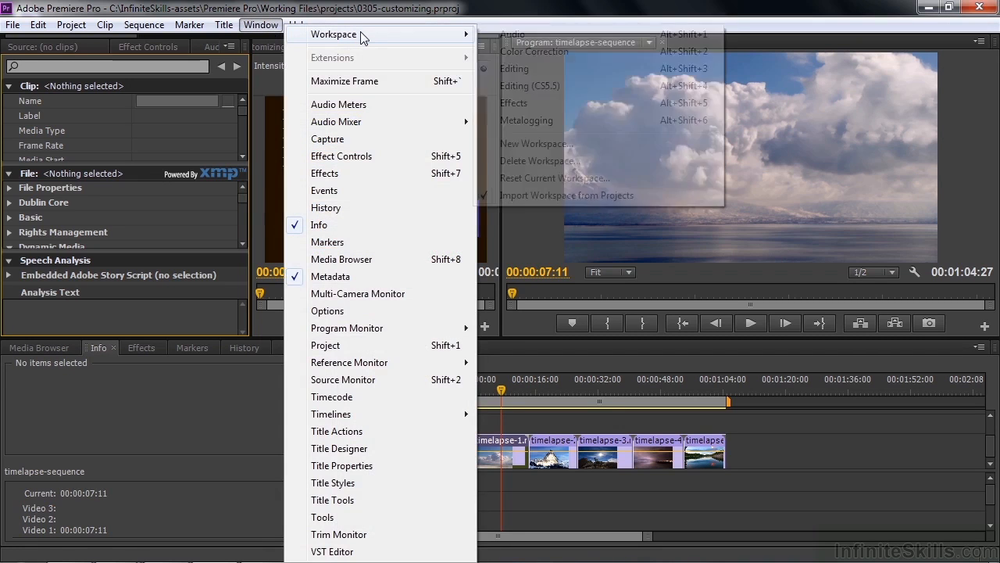
click(538, 144)
text(Jeff's workspace)
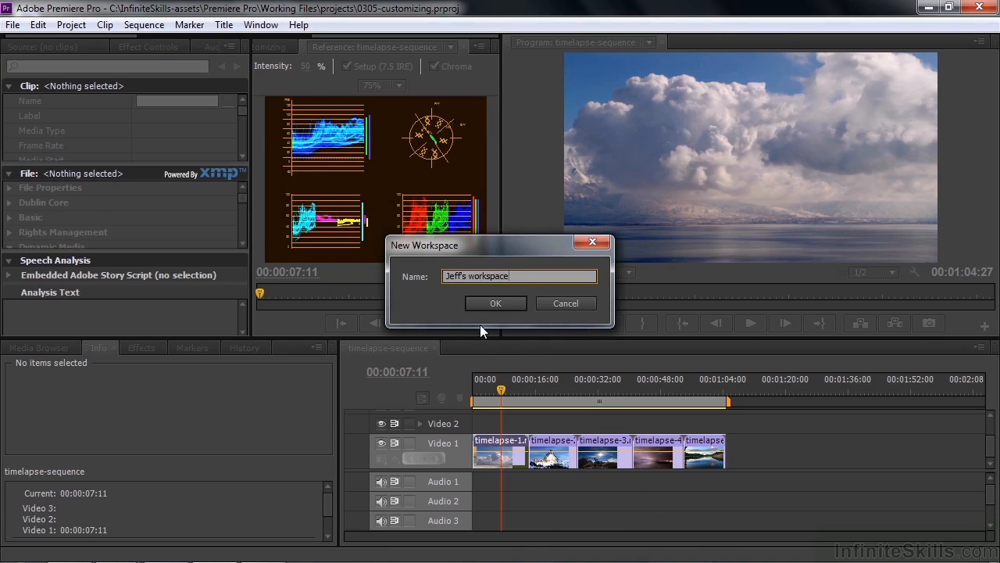
click(479, 302)
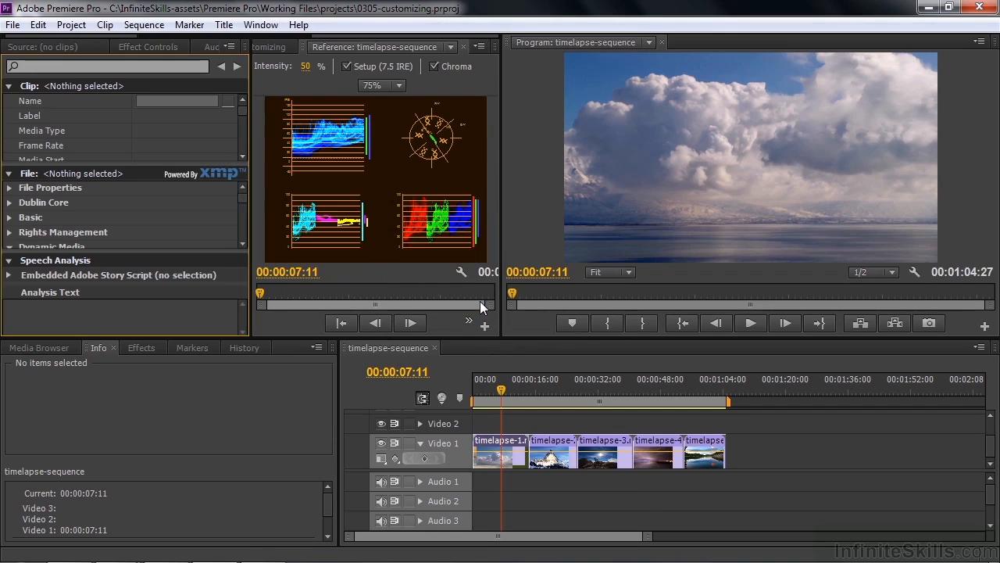
Switch to the Color Correction workspace and return to the custom workspace bearing the owner's first name
click(253, 27)
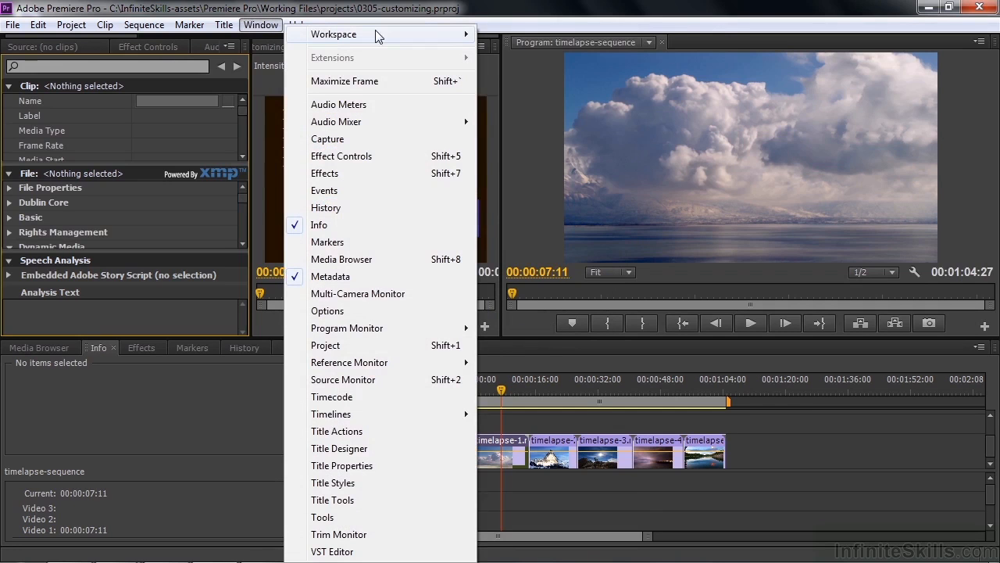
mouse_move(379, 34)
click(517, 54)
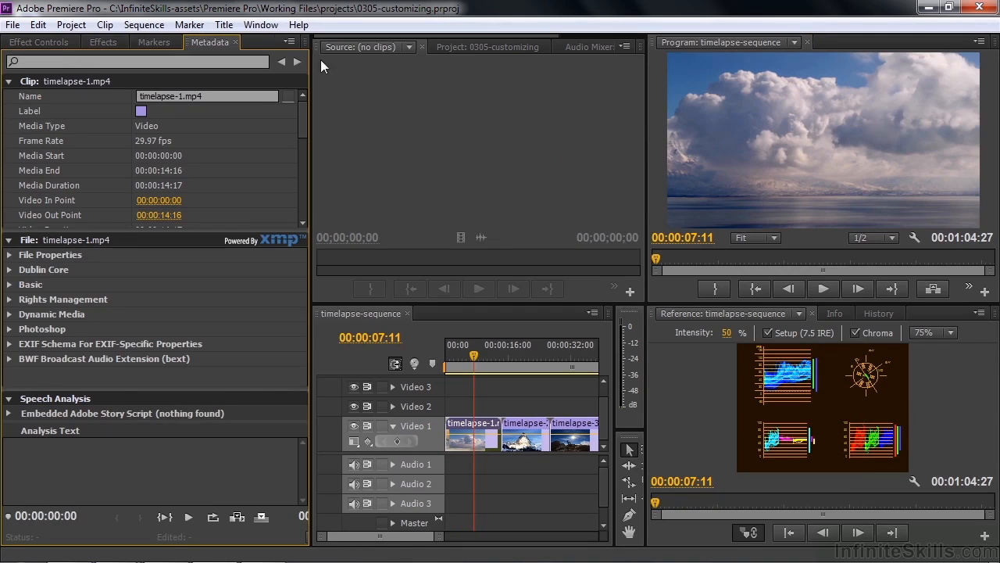
click(272, 30)
mouse_move(330, 34)
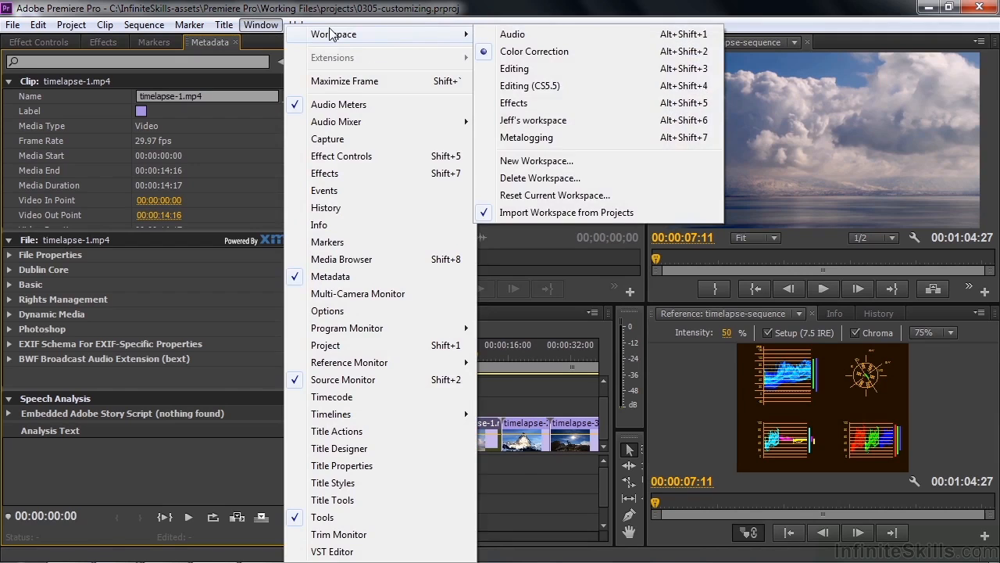
click(505, 120)
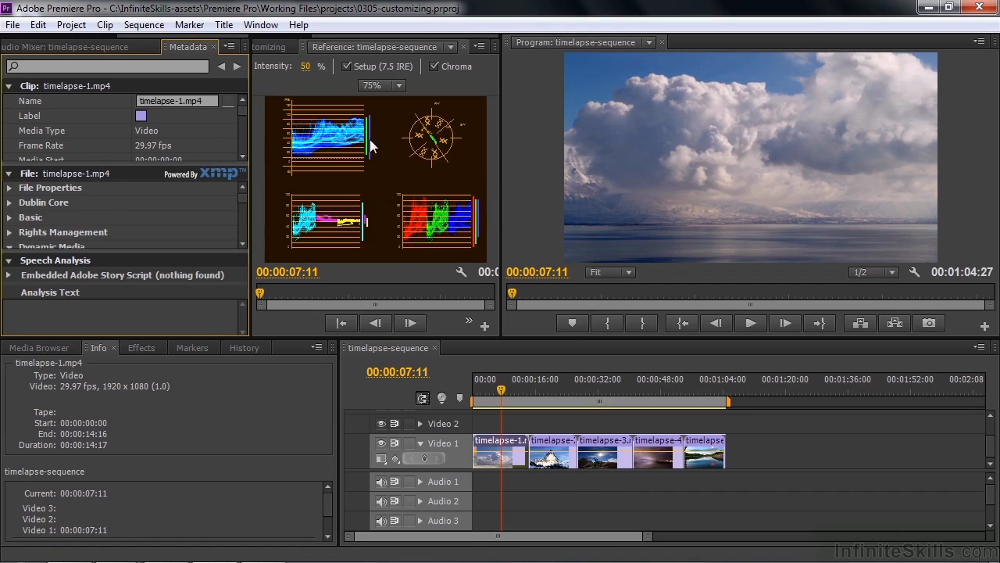
Reopen the Tools panel and the Audio Meters panel in the custom workspace
click(263, 28)
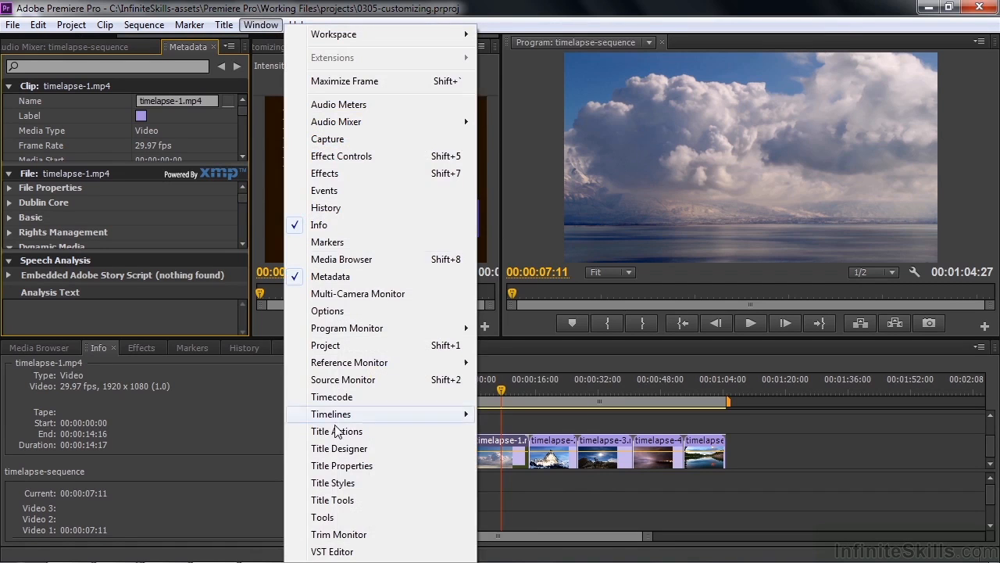
click(322, 517)
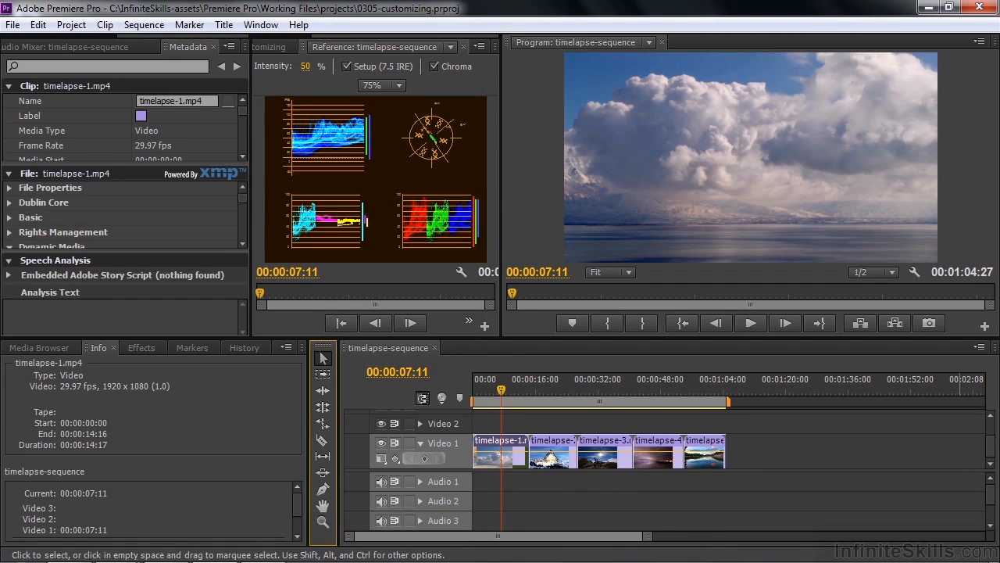
click(263, 25)
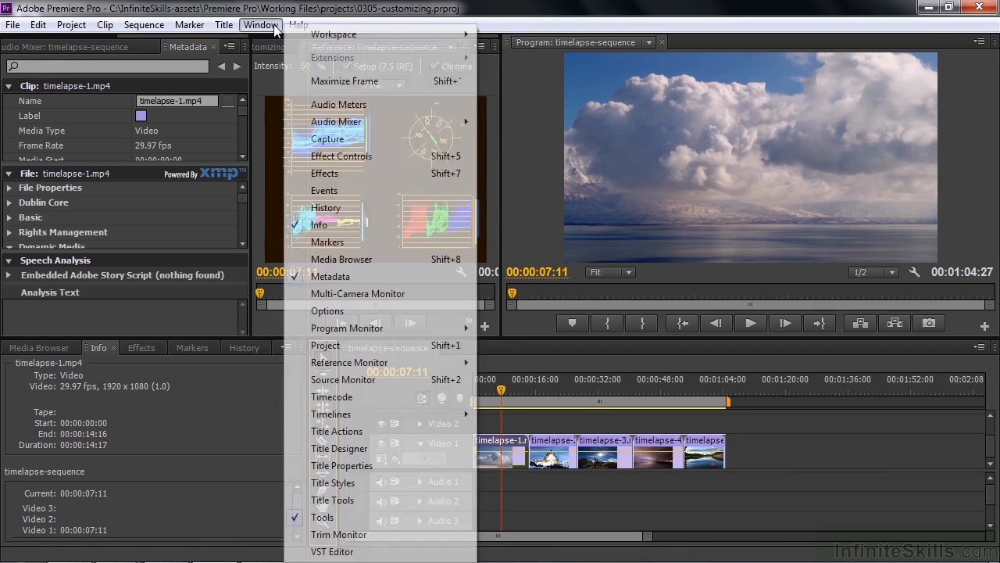
click(336, 102)
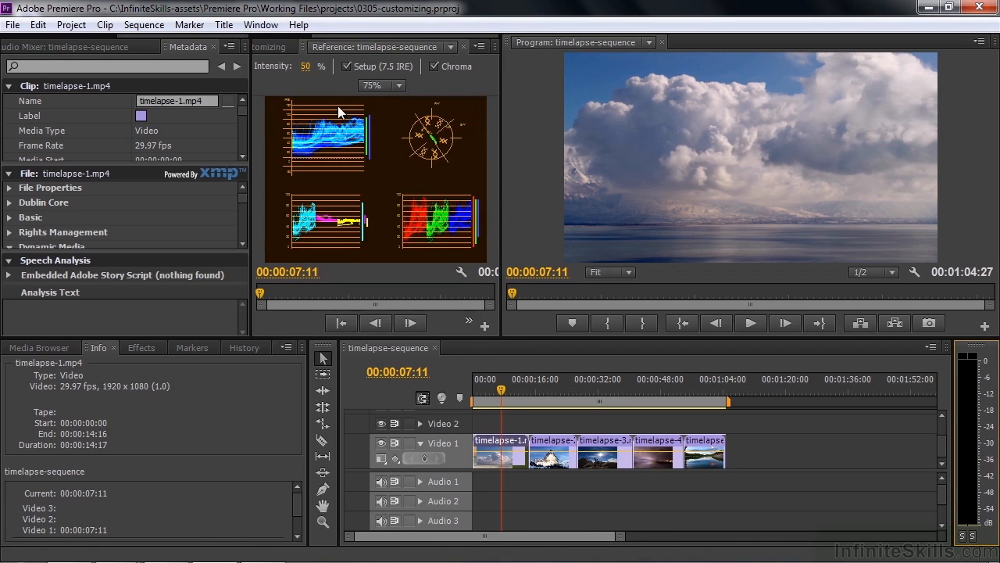
Save the updated layout as a workspace under the same custom name, replacing the existing one
click(260, 25)
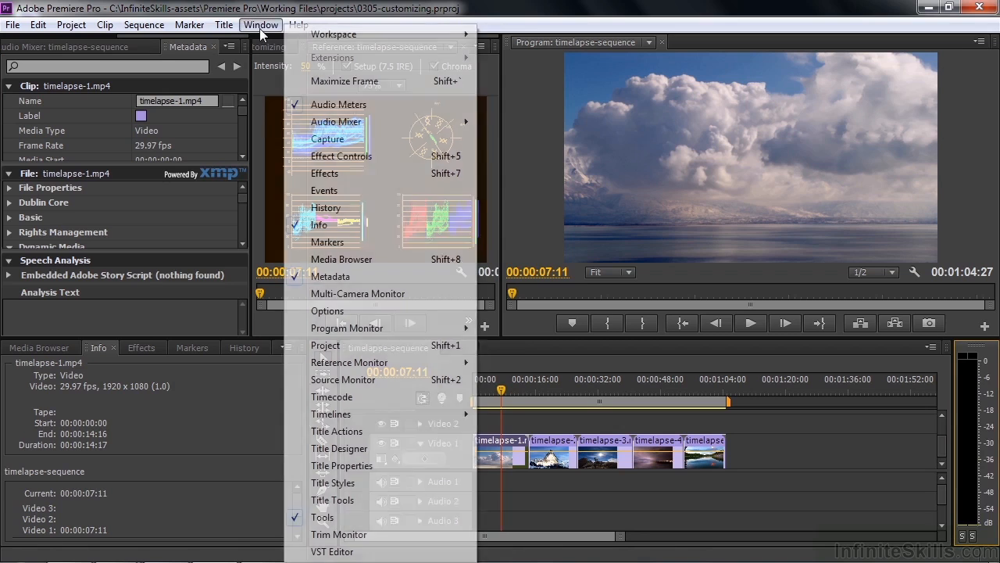
mouse_move(327, 37)
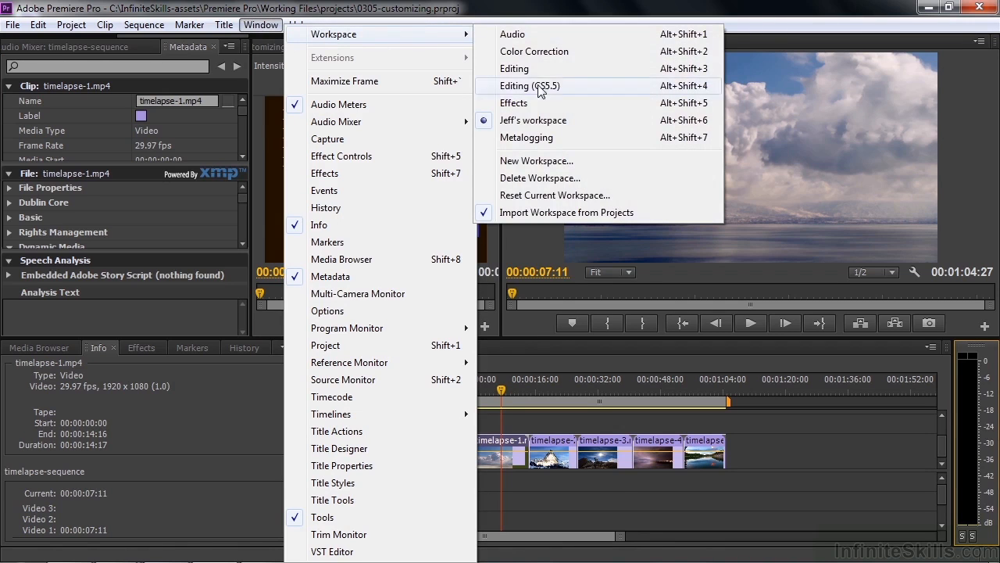
click(547, 163)
text(Jeff's workspace)
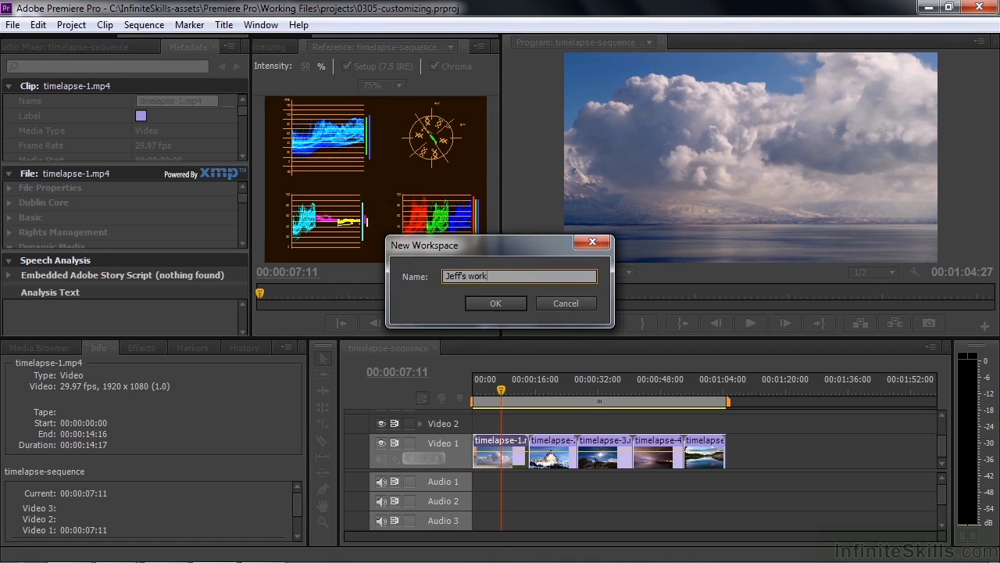
click(499, 303)
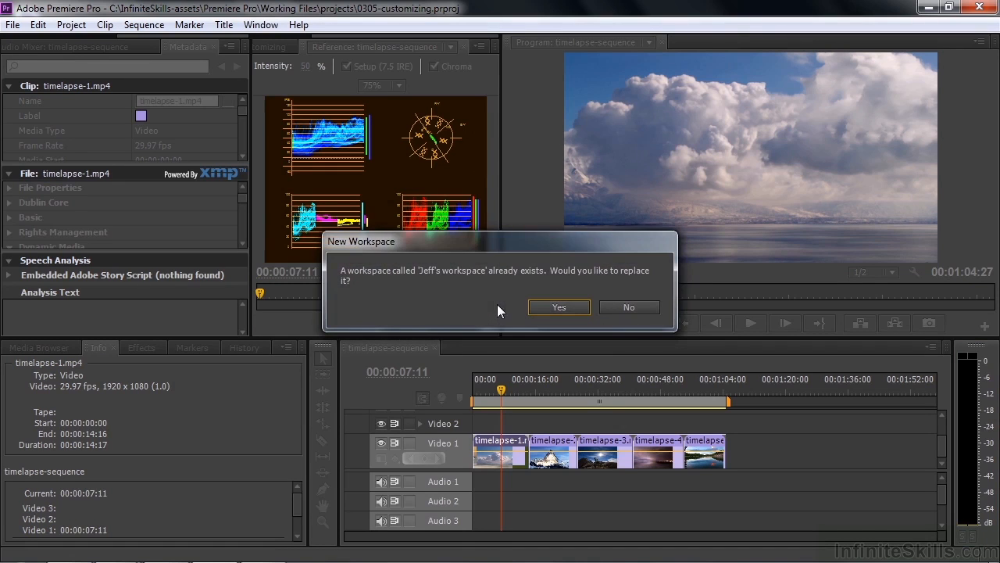
click(558, 308)
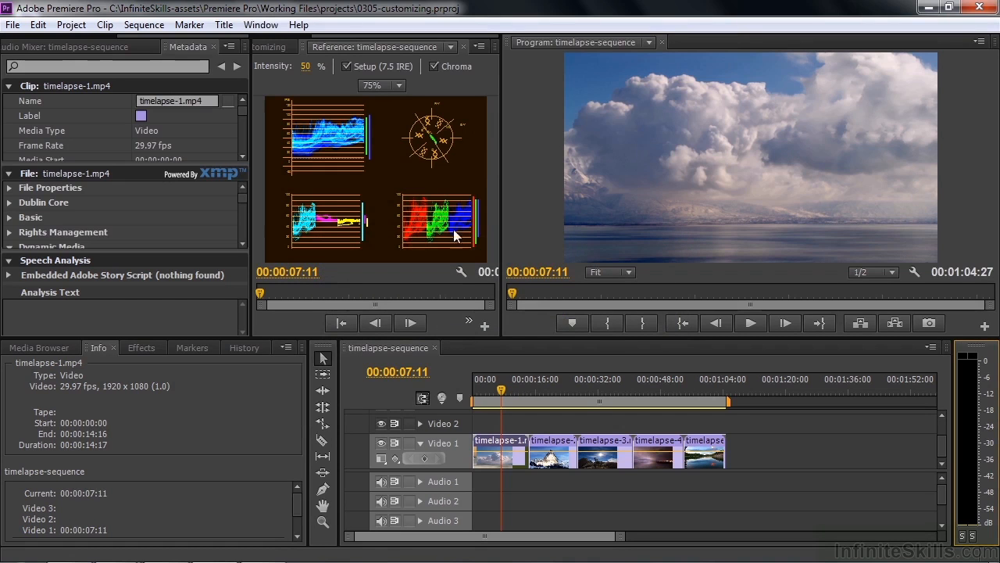
Switch to the Audio workspace and back to the updated custom workspace to compare the layouts
click(261, 26)
mouse_move(333, 38)
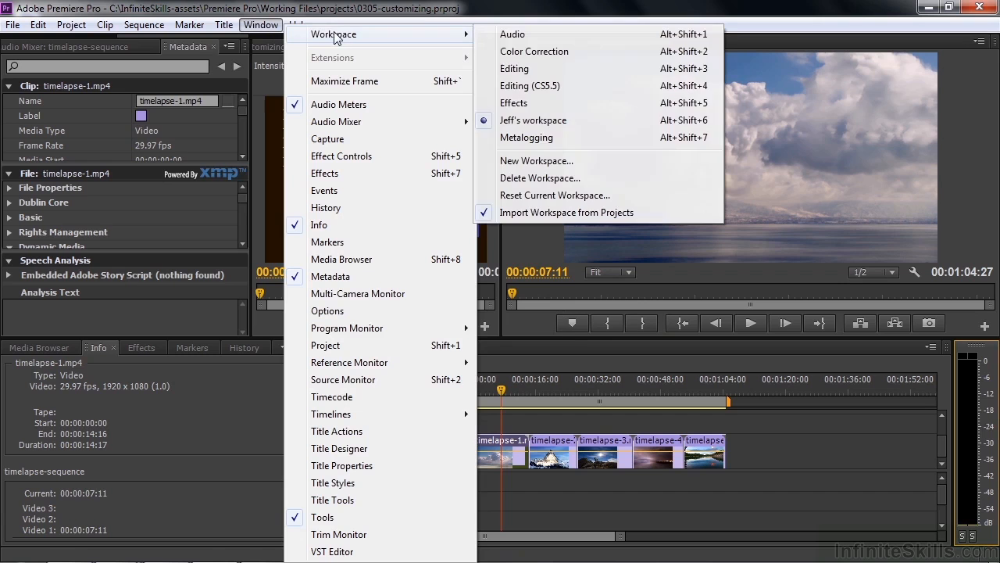
click(539, 34)
click(255, 28)
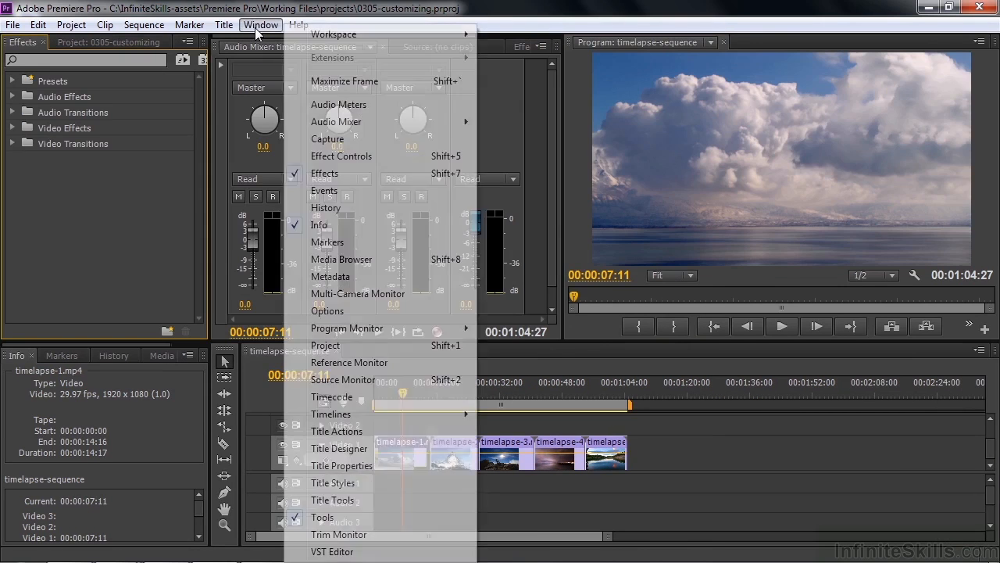
mouse_move(340, 38)
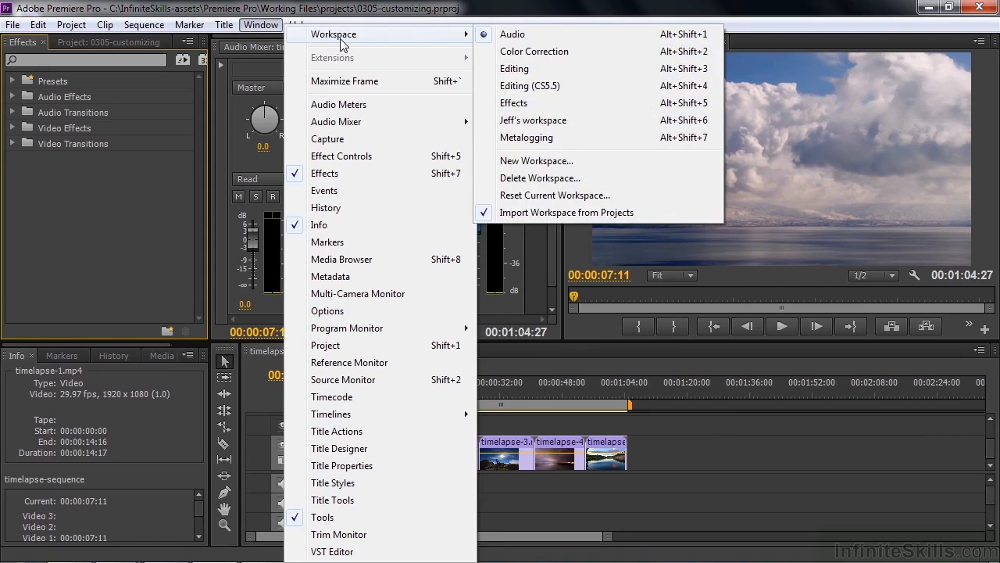
click(574, 120)
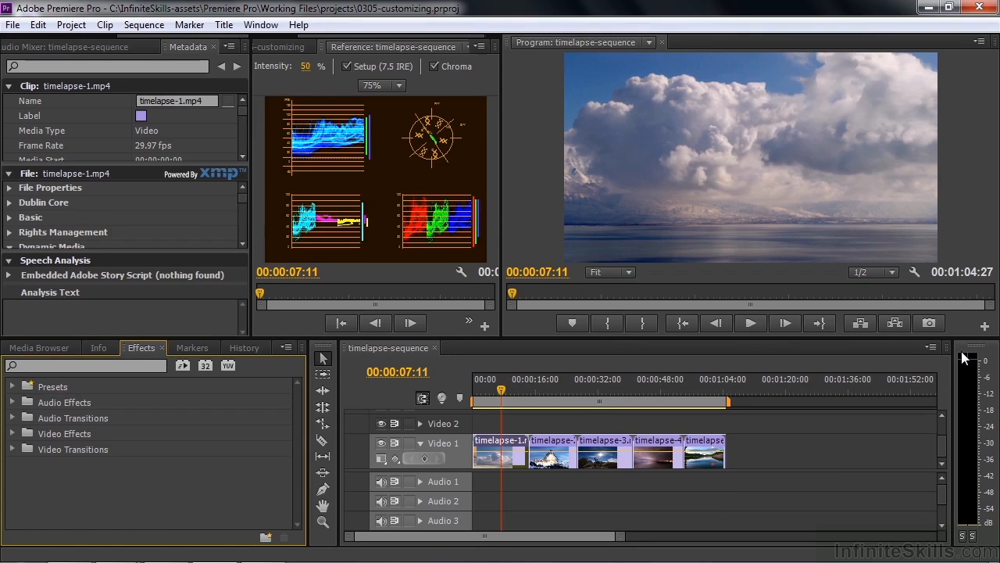
Switch to the Editing workspace and reset it to its original layout
click(260, 24)
mouse_move(323, 36)
click(513, 68)
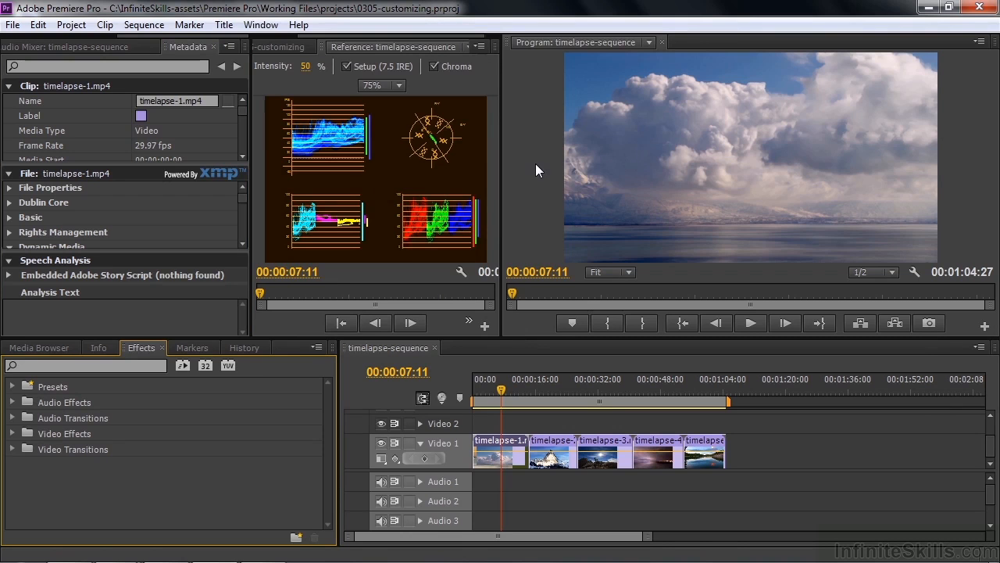
click(260, 25)
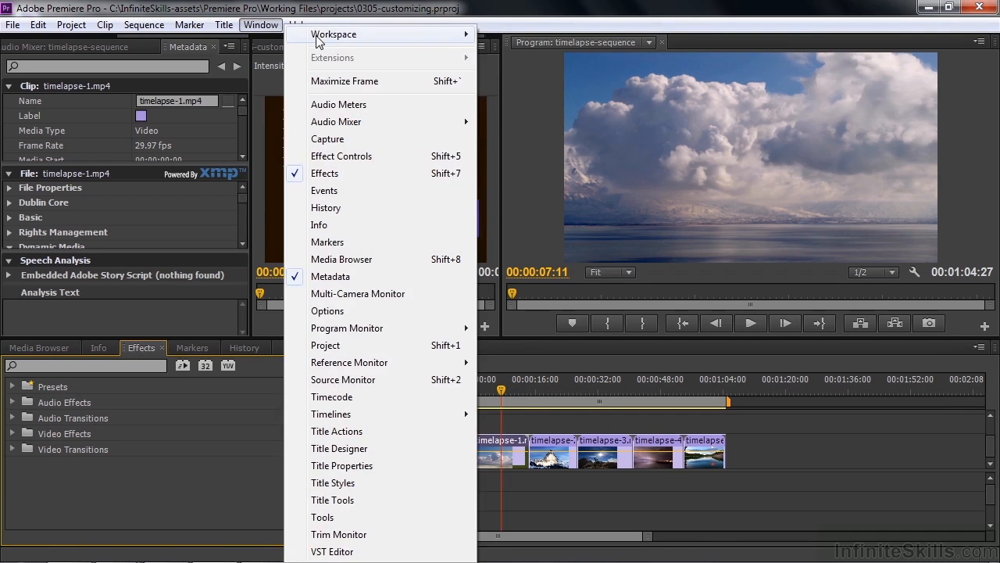
mouse_move(322, 42)
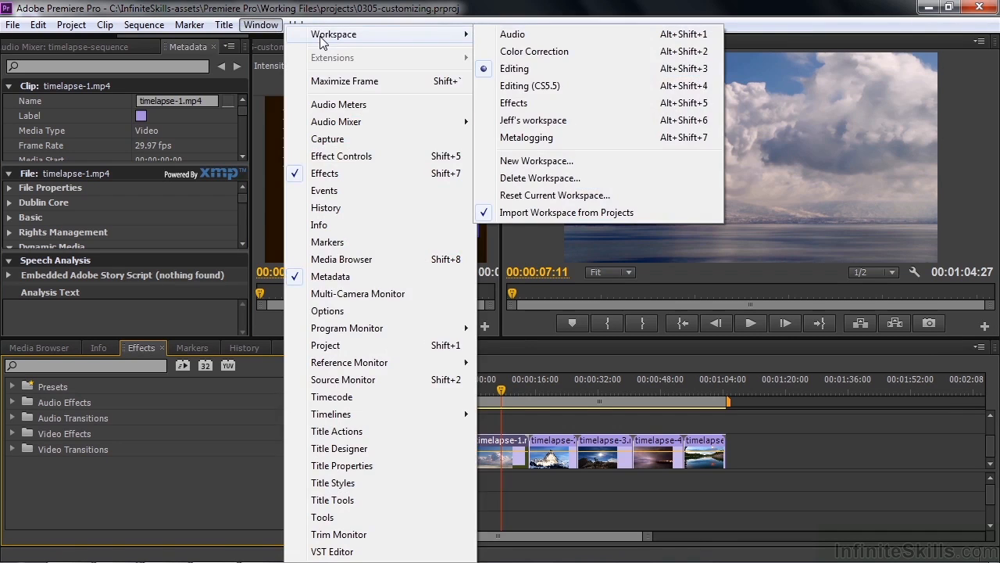
click(511, 196)
click(513, 303)
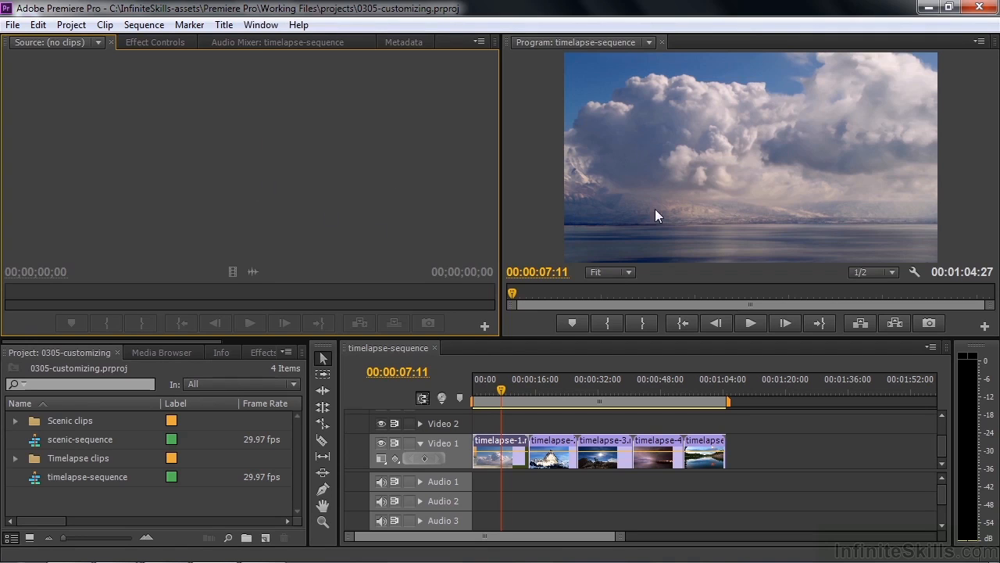
Delete the custom workspace bearing the owner's first name
click(253, 25)
mouse_move(336, 34)
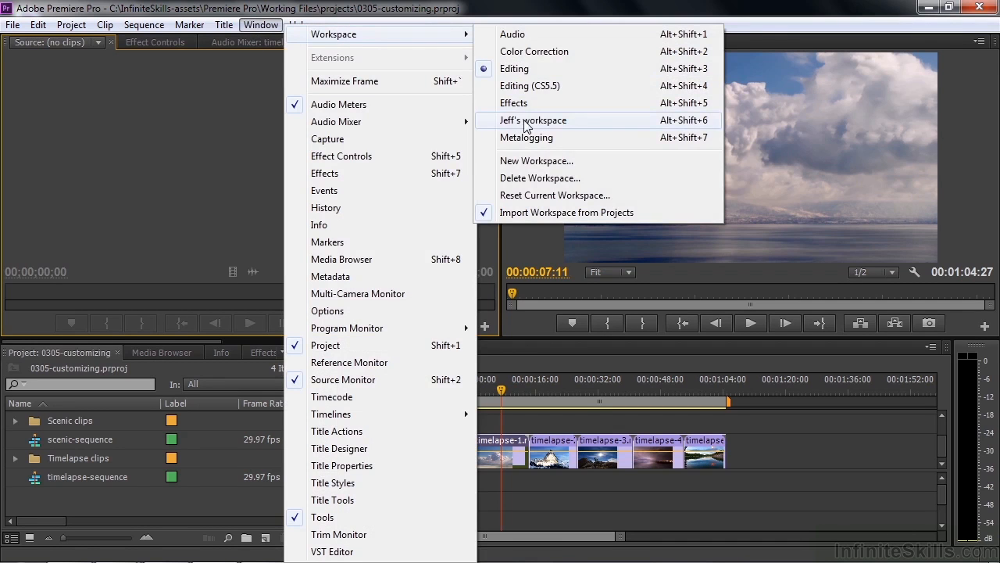
click(539, 177)
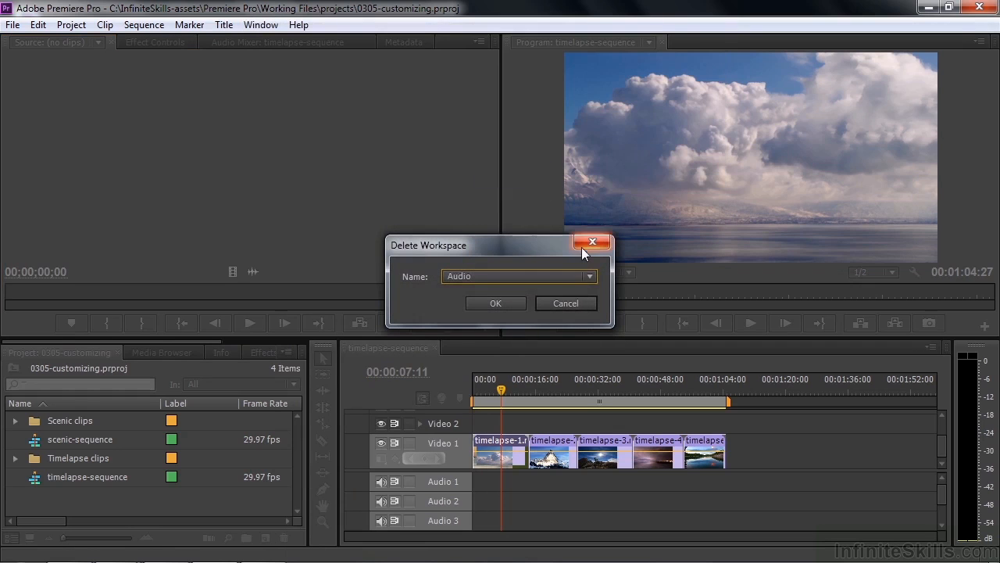
click(589, 277)
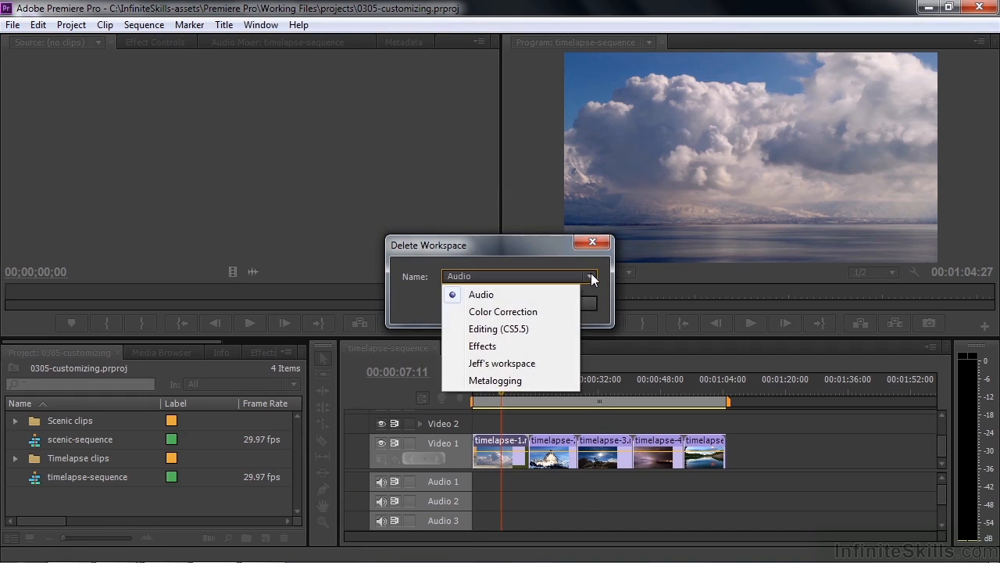
click(489, 363)
click(499, 306)
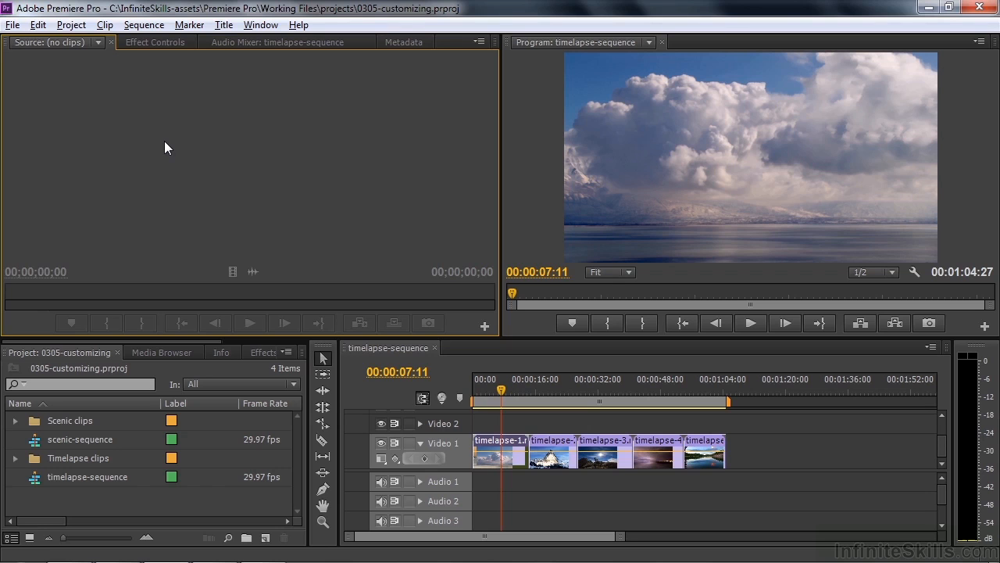
Display the list of available workspaces and locate the custom workspace in it
click(260, 26)
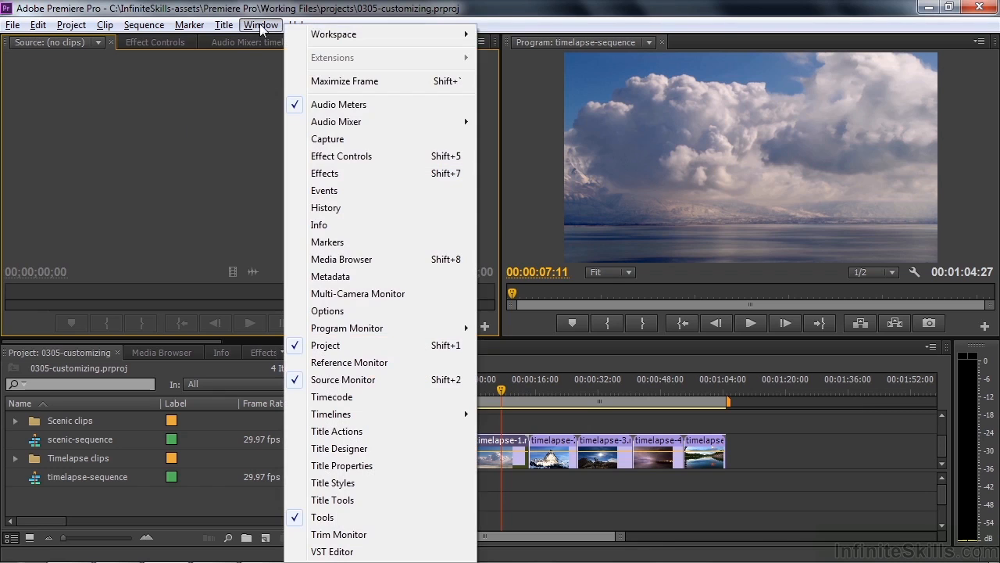
mouse_move(338, 35)
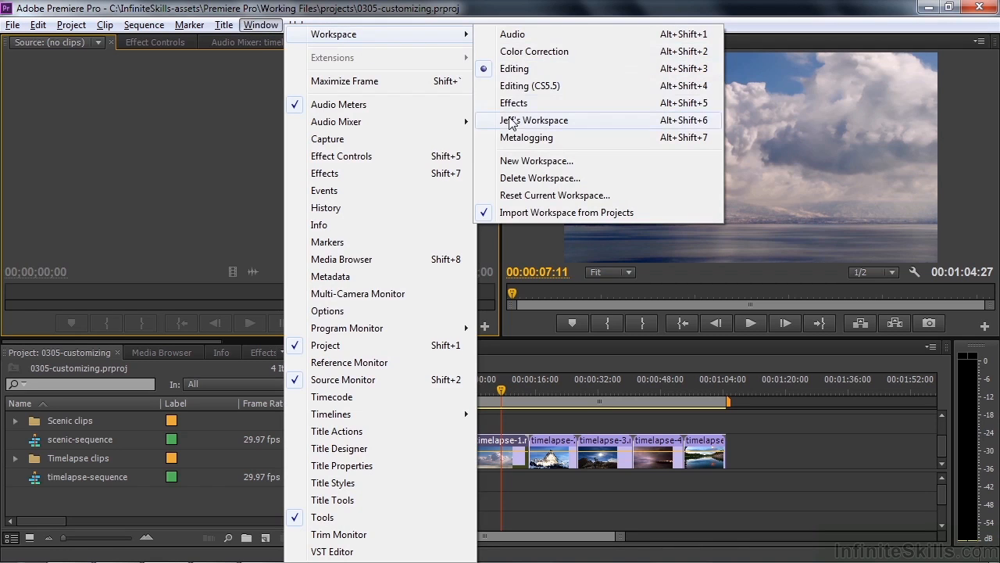